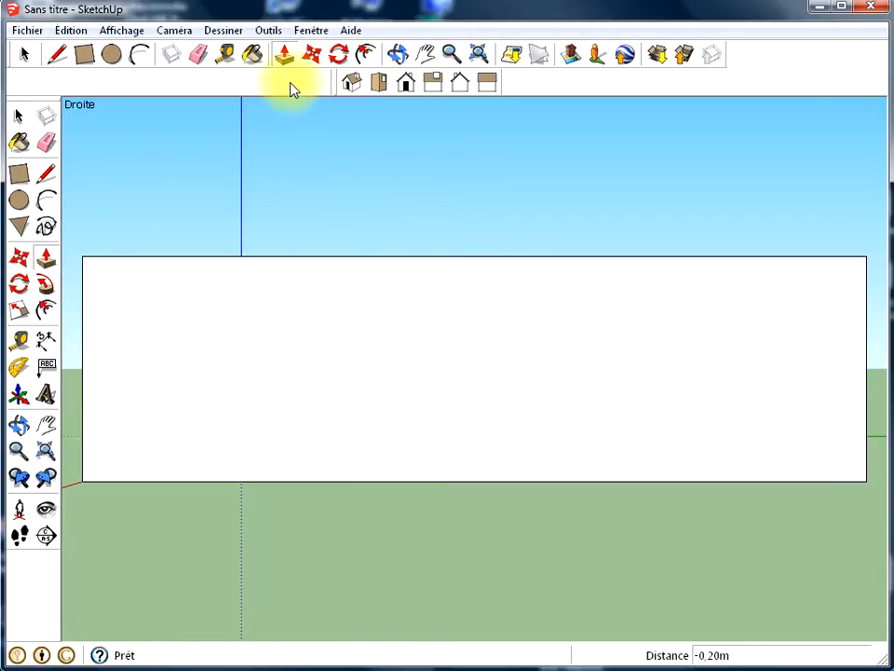
# Place a horizontal guide line on the blank wall face, 1 m above its bottom edge.
pyautogui.click(226, 54)
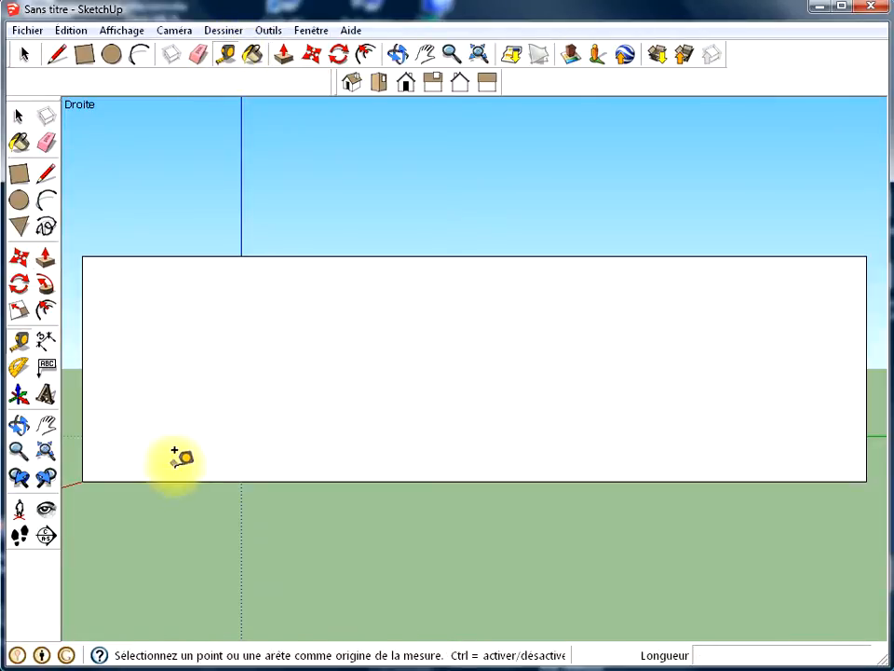
pyautogui.click(324, 481)
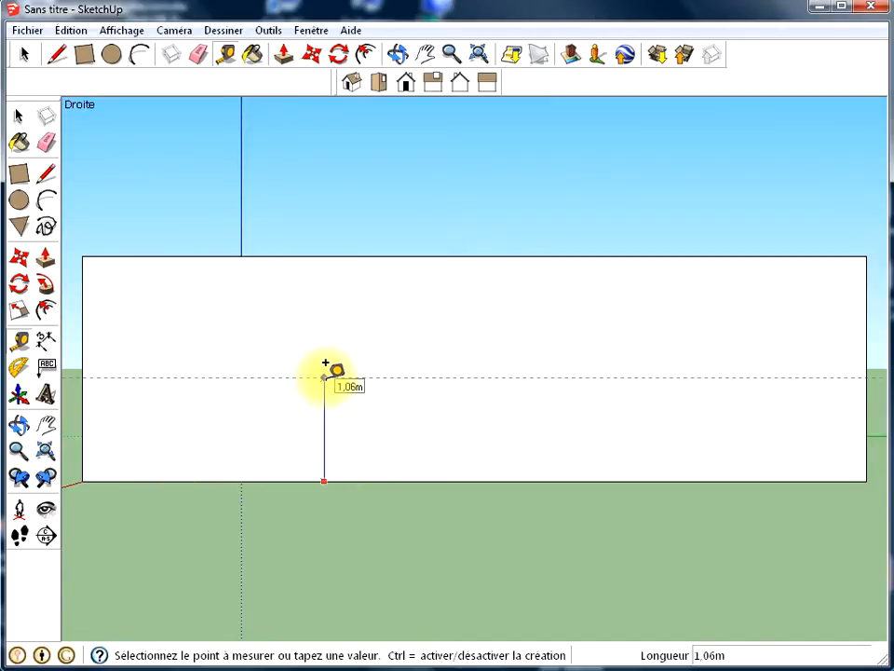
pyautogui.write('1')
pyautogui.press('Return')
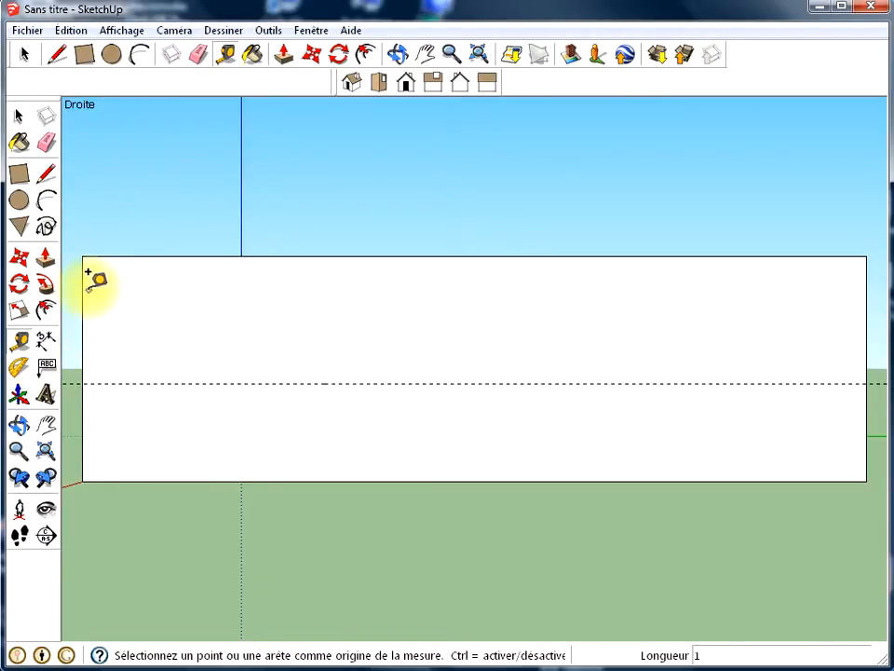
# Mark a guide point on the horizontal guide, 0.75 m in from the wall's left edge.
pyautogui.click(84, 381)
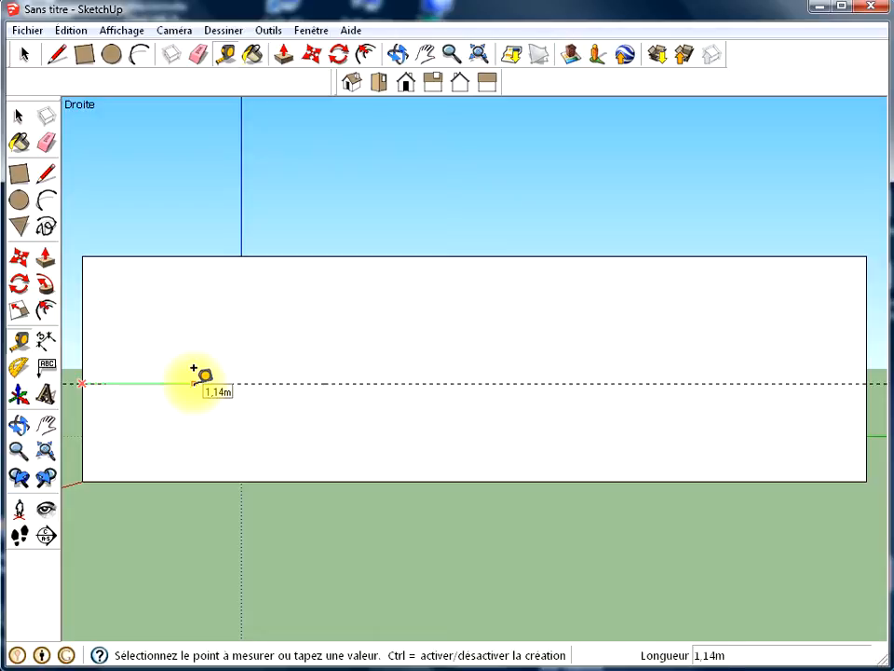
pyautogui.write('0,75')
pyautogui.press('Return')
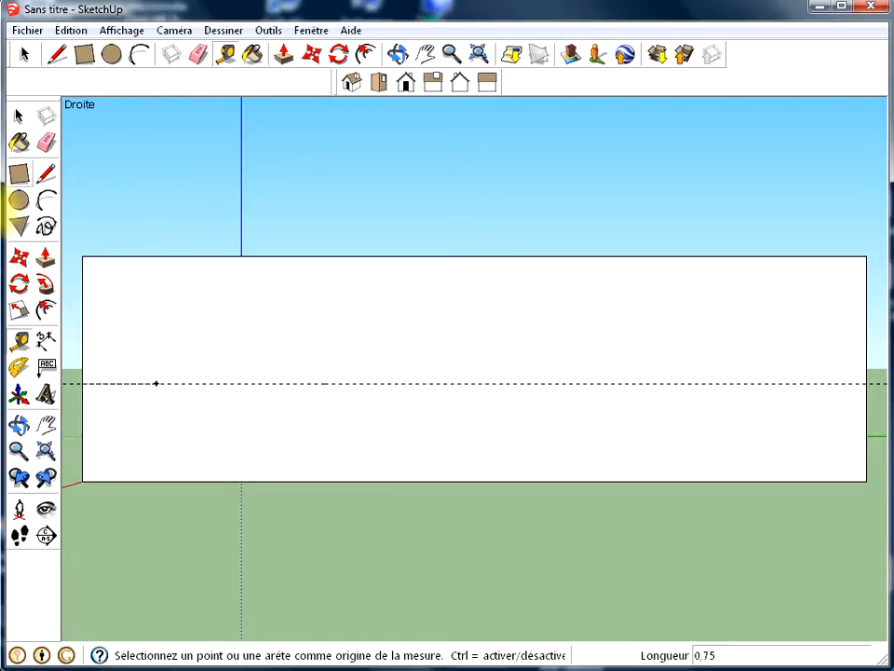
# Draw a window rectangle 0.6 m wide and 0.9 m high, with its lower-left corner on the guide point.
pyautogui.click(20, 175)
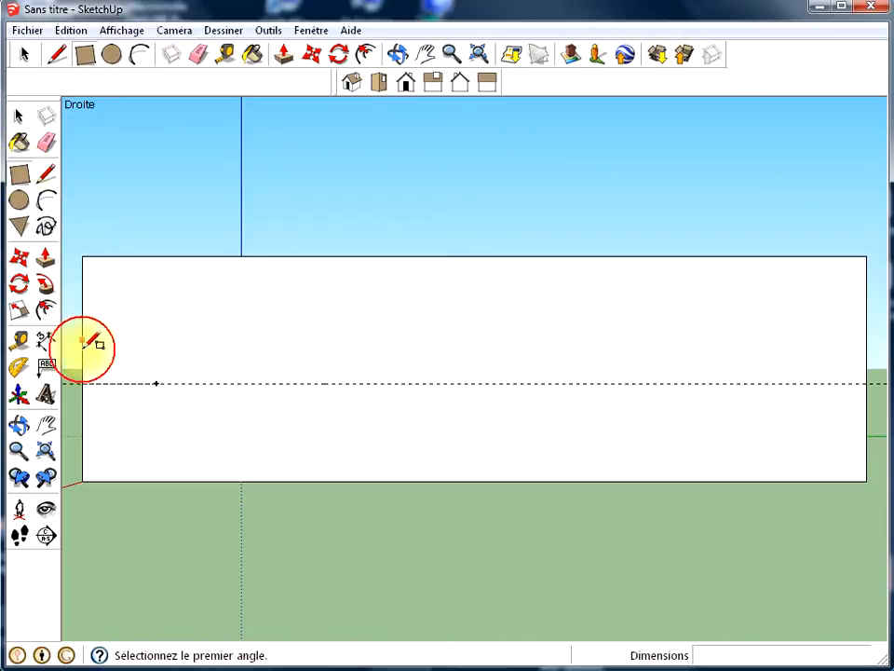
pyautogui.click(156, 383)
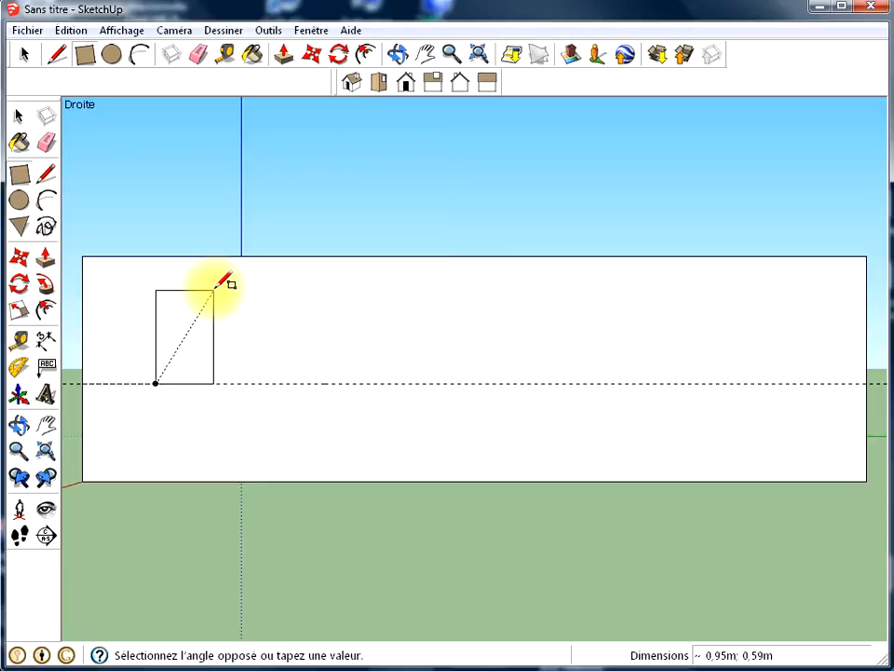
pyautogui.write('0,9;0')
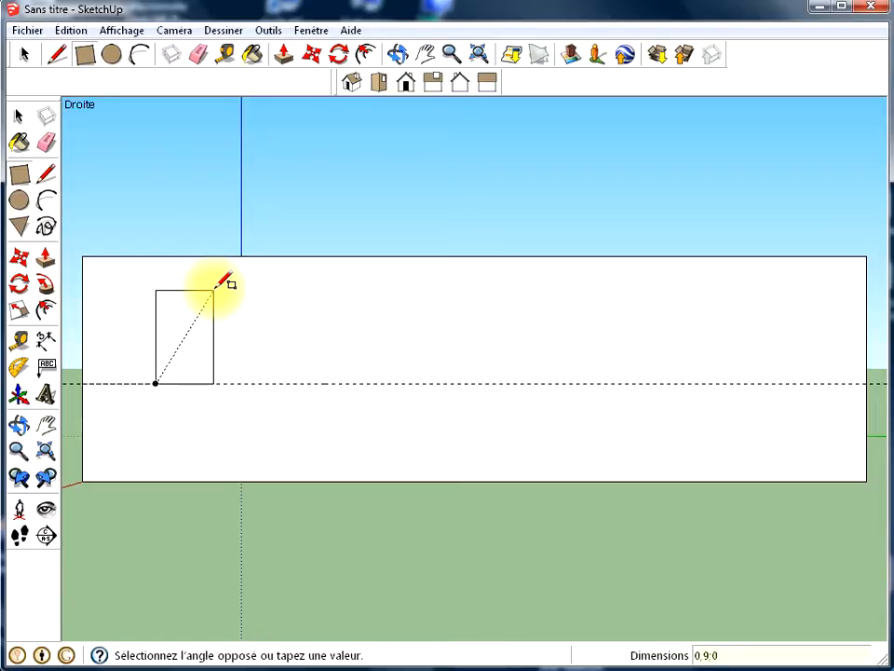
pyautogui.write(',6')
pyautogui.press('Return')
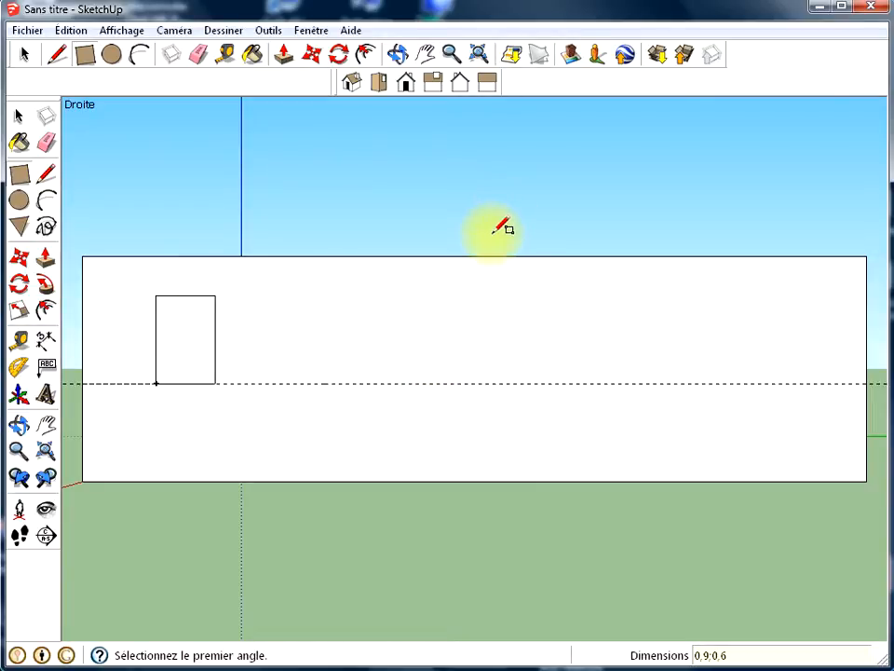
# Try to push the window rectangle about 0.22 m into the wall, and undo the push.
pyautogui.click(398, 53)
pyautogui.moveTo(479, 194); pyautogui.dragTo(114, 229)
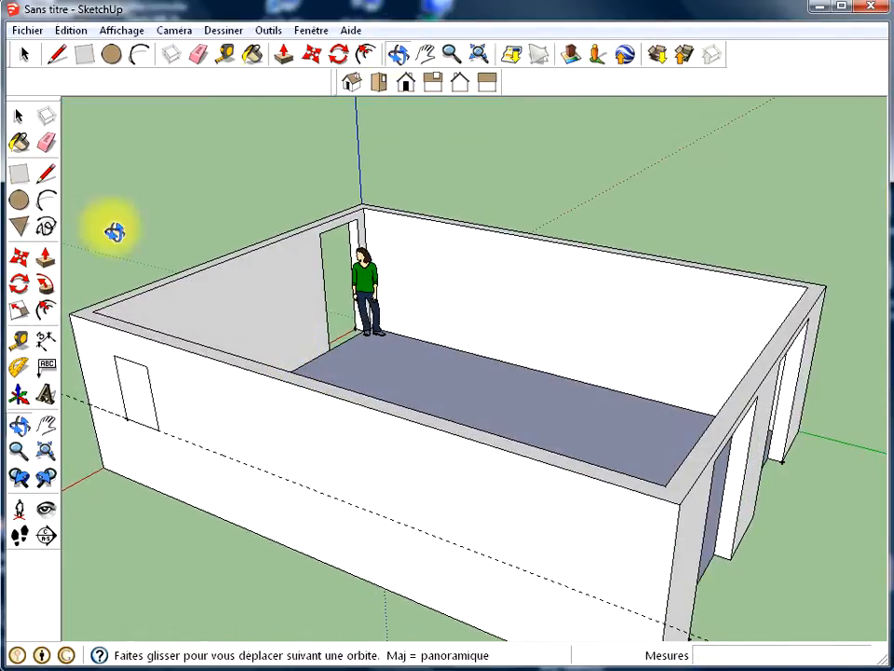
pyautogui.click(283, 56)
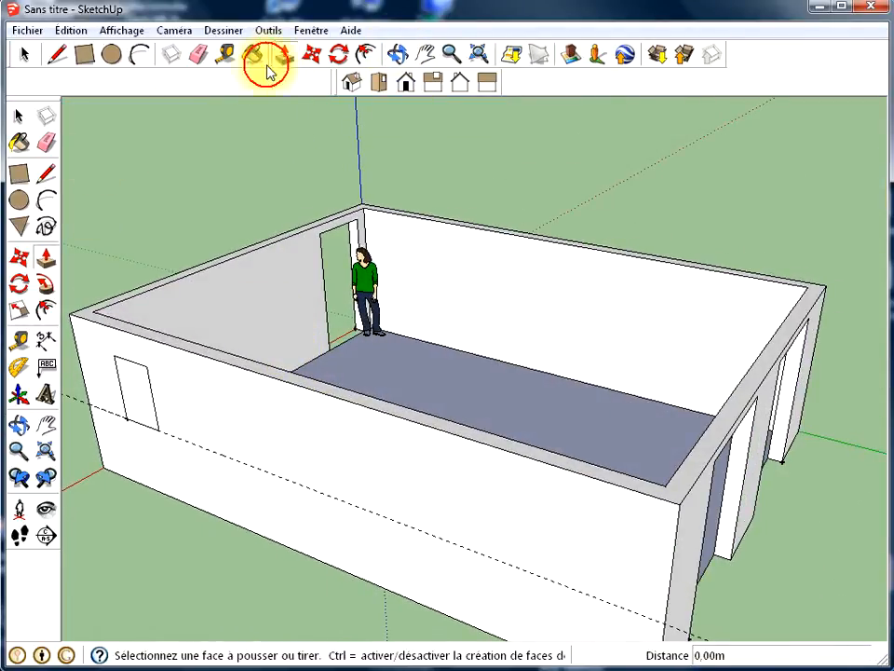
pyautogui.click(136, 372)
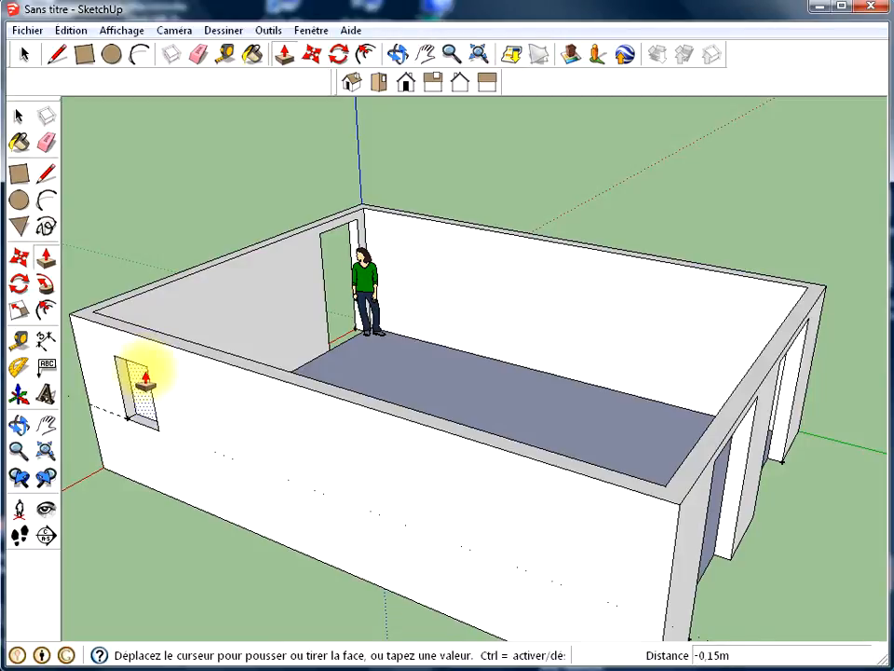
pyautogui.click(146, 373)
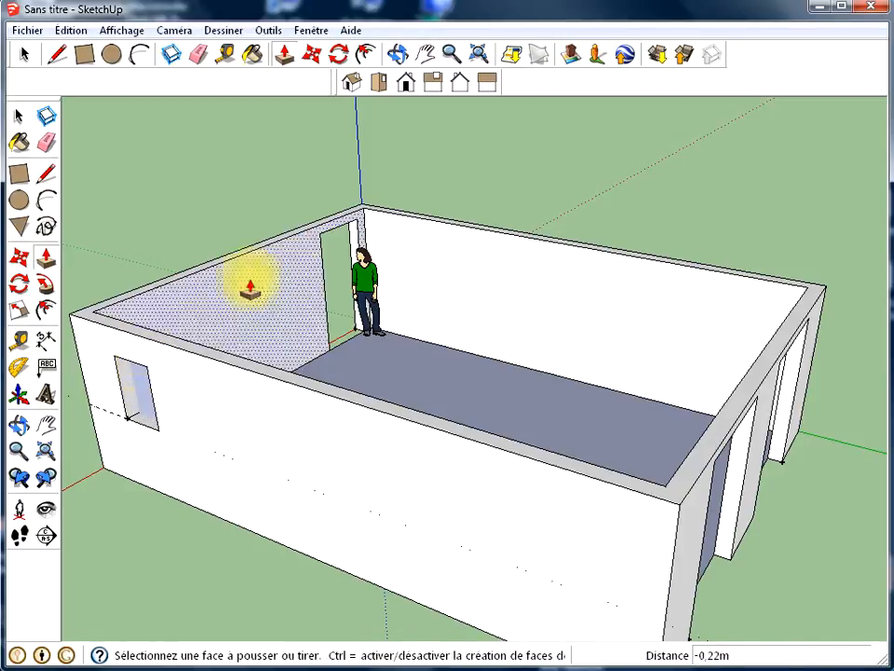
pyautogui.click(398, 54)
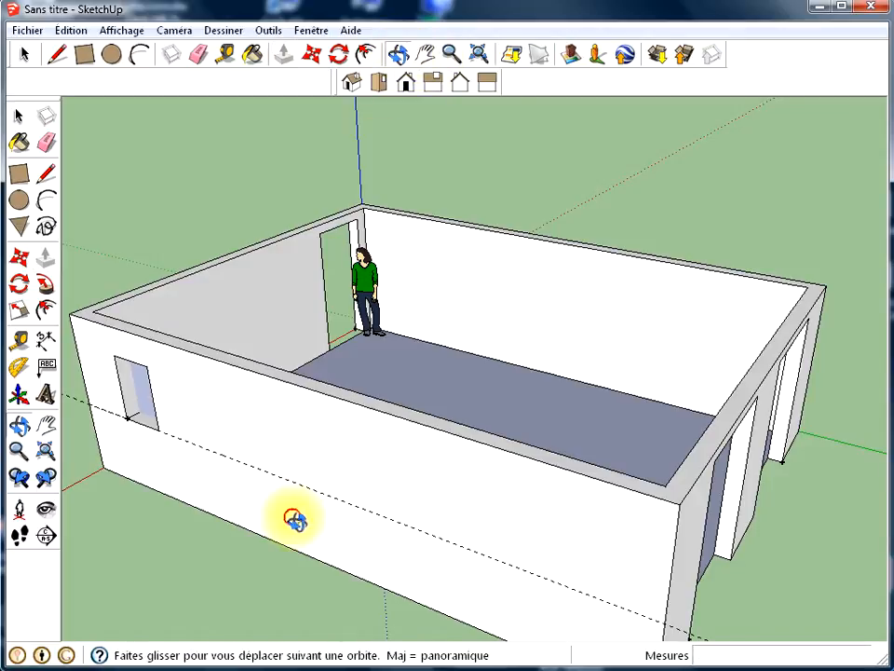
pyautogui.moveTo(294, 519); pyautogui.dragTo(424, 368)
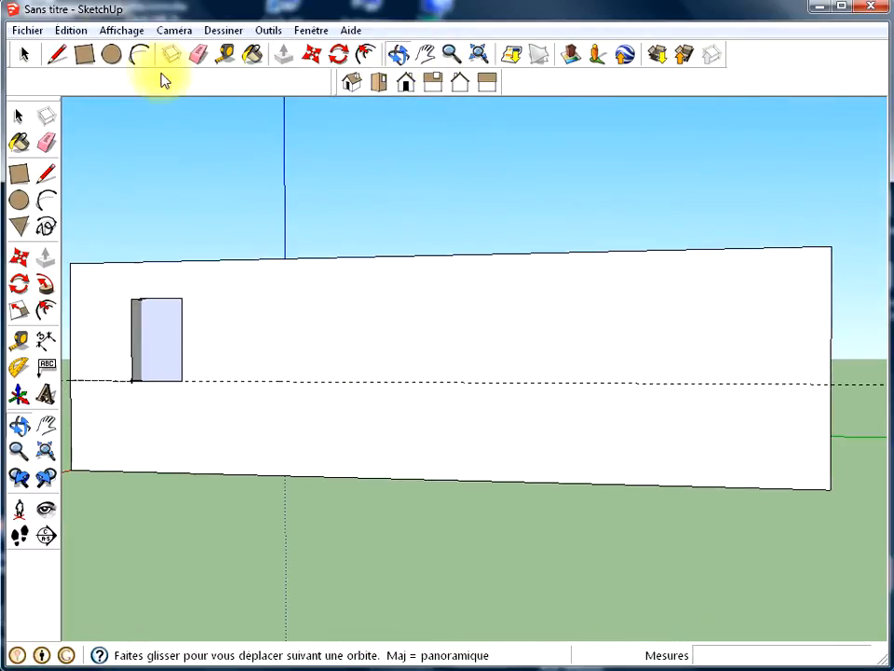
pyautogui.click(70, 31)
pyautogui.click(93, 51)
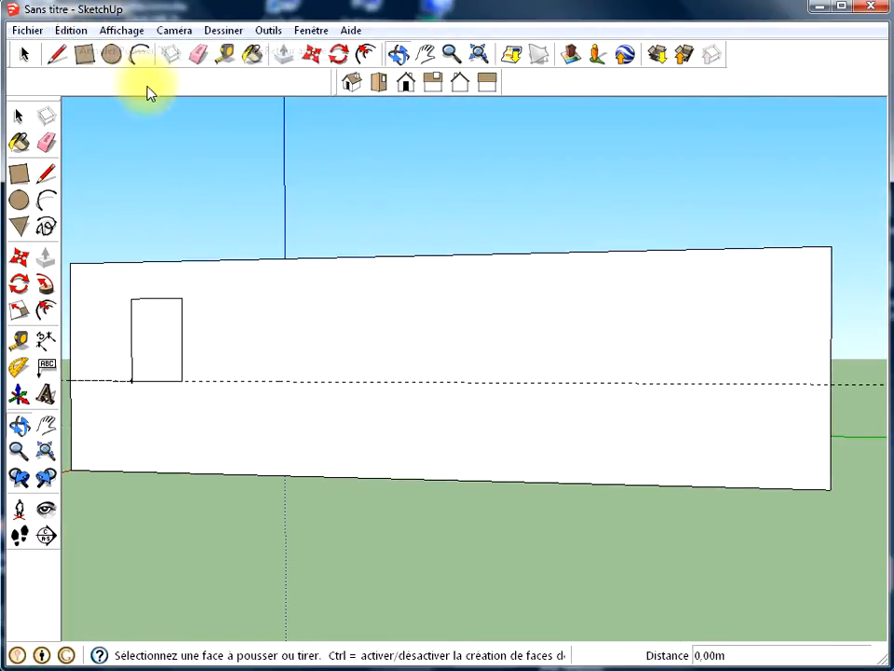
# Push the window rectangle 0.20 m through the full wall thickness to cut the opening.
pyautogui.click(398, 54)
pyautogui.scroll(5, 365, 303)
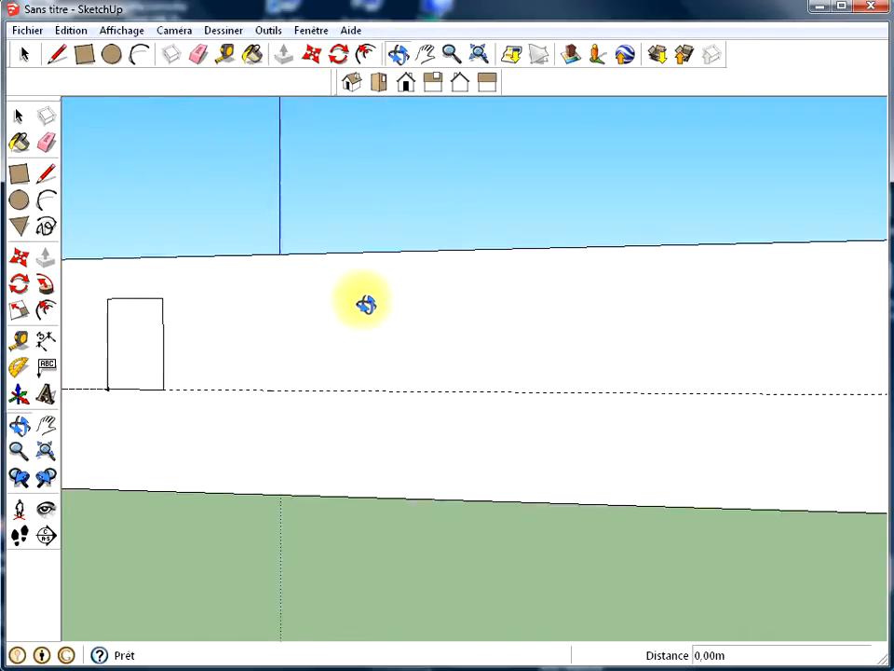
pyautogui.click(425, 54)
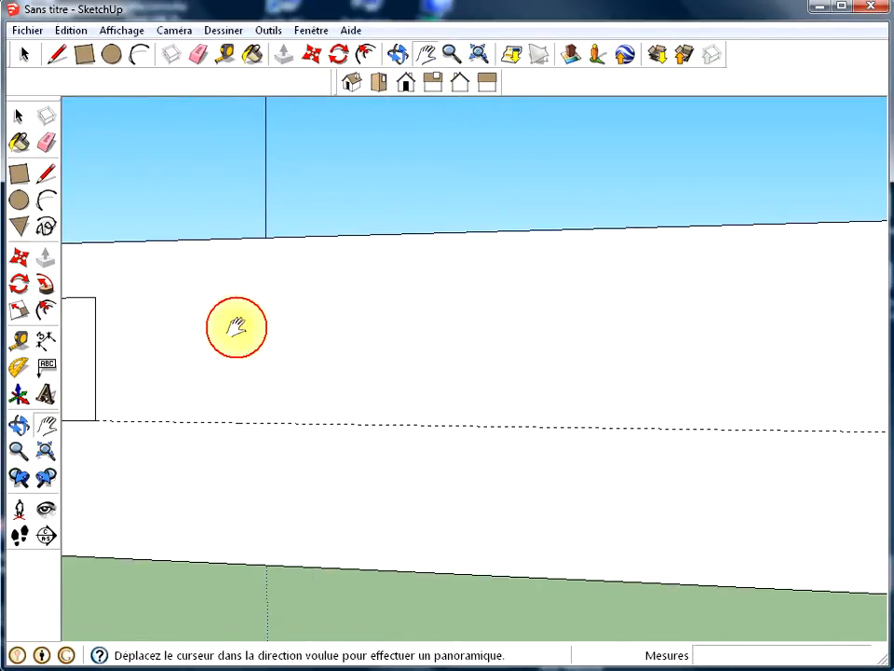
pyautogui.moveTo(236, 325); pyautogui.dragTo(441, 398)
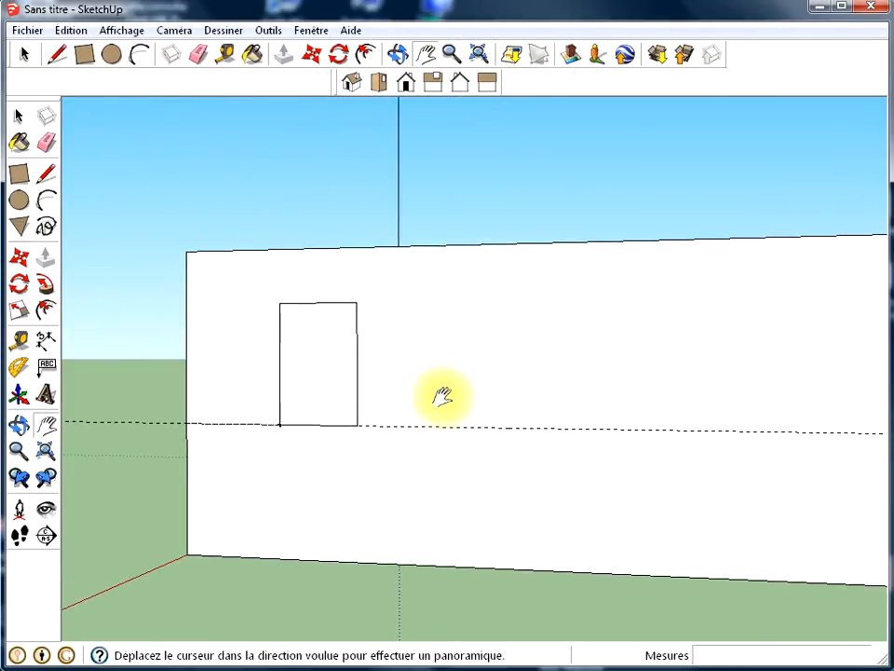
pyautogui.scroll(2, 417, 238)
pyautogui.click(398, 54)
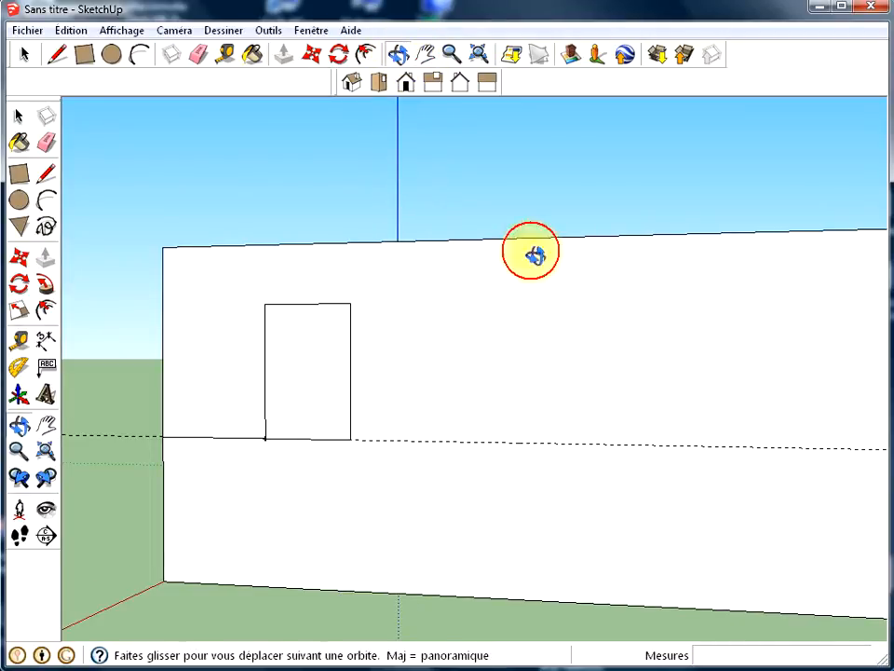
pyautogui.moveTo(531, 254); pyautogui.dragTo(395, 382)
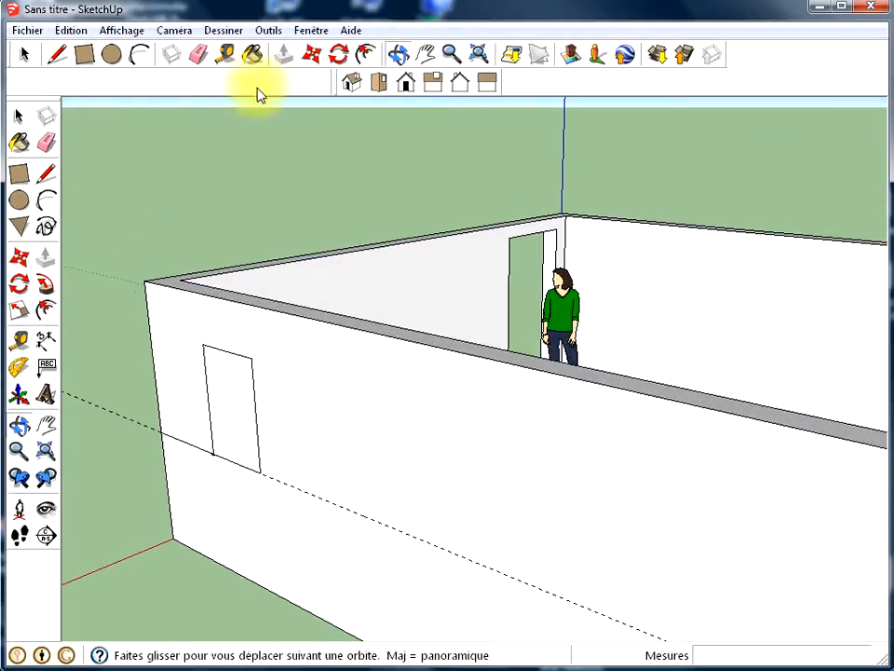
pyautogui.click(283, 54)
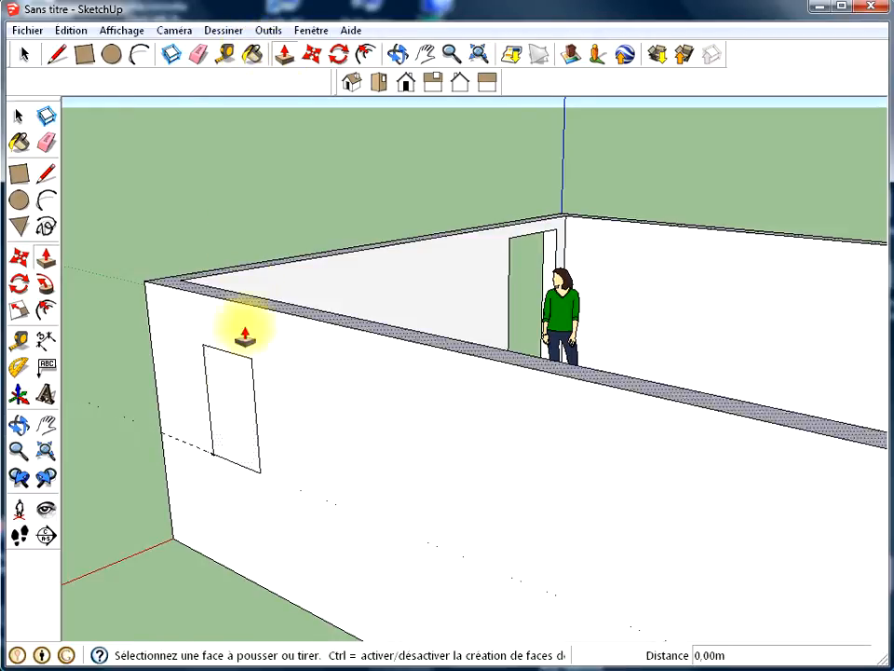
pyautogui.click(230, 418)
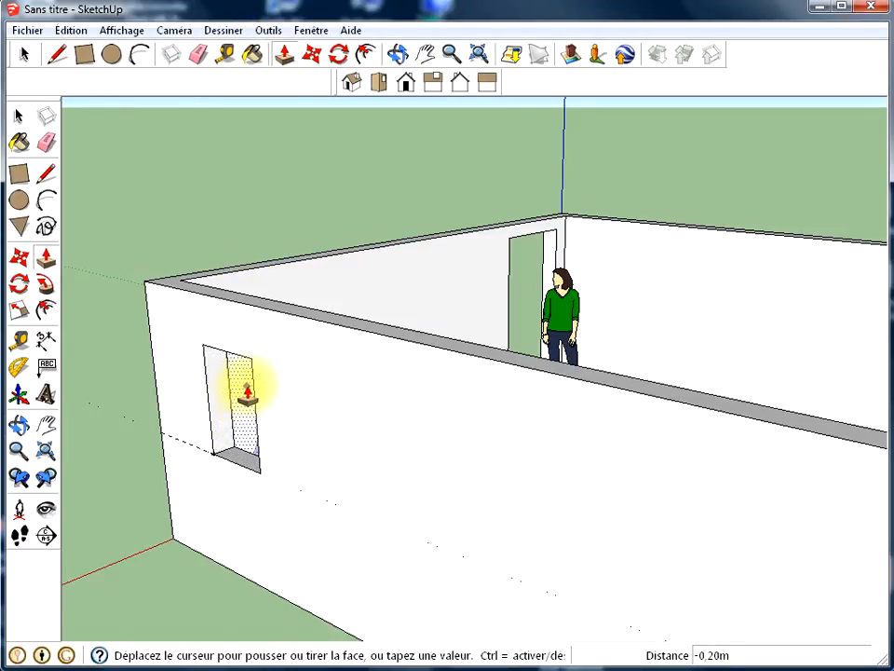
pyautogui.click(242, 392)
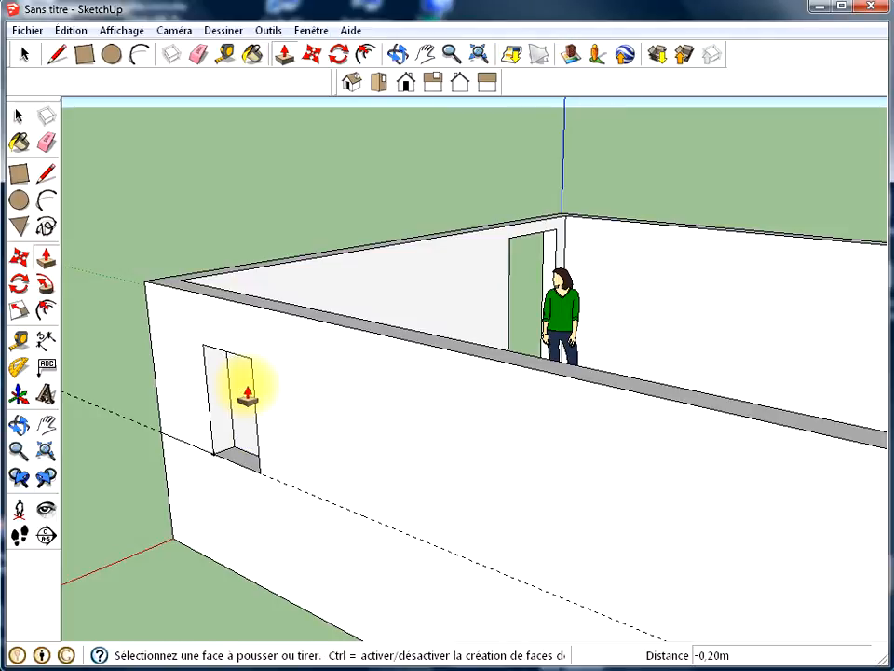
# Mark a second guide point on the horizontal guide, 4 m from the wall's left edge.
pyautogui.click(398, 54)
pyautogui.moveTo(345, 401); pyautogui.dragTo(515, 379)
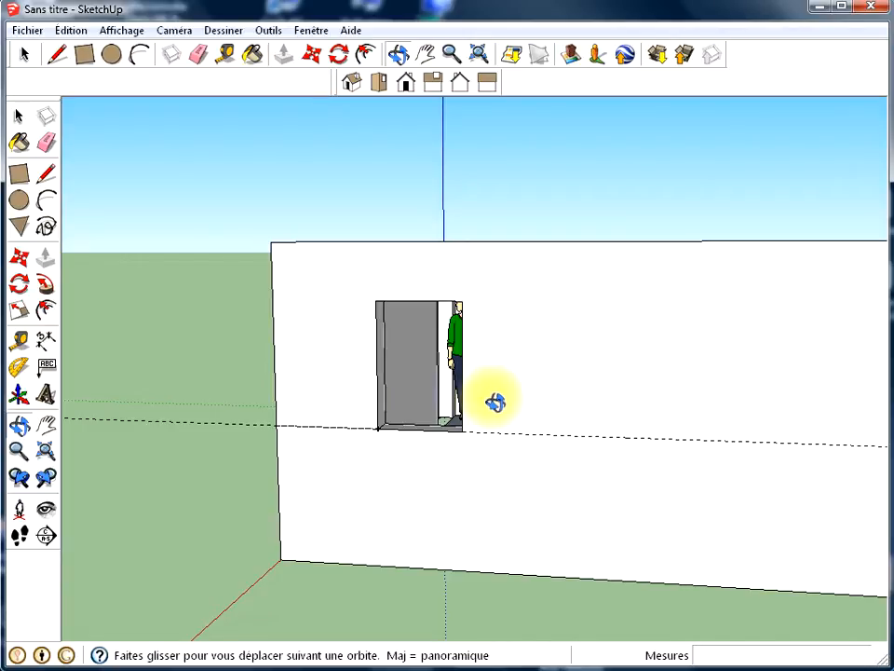
pyautogui.click(436, 84)
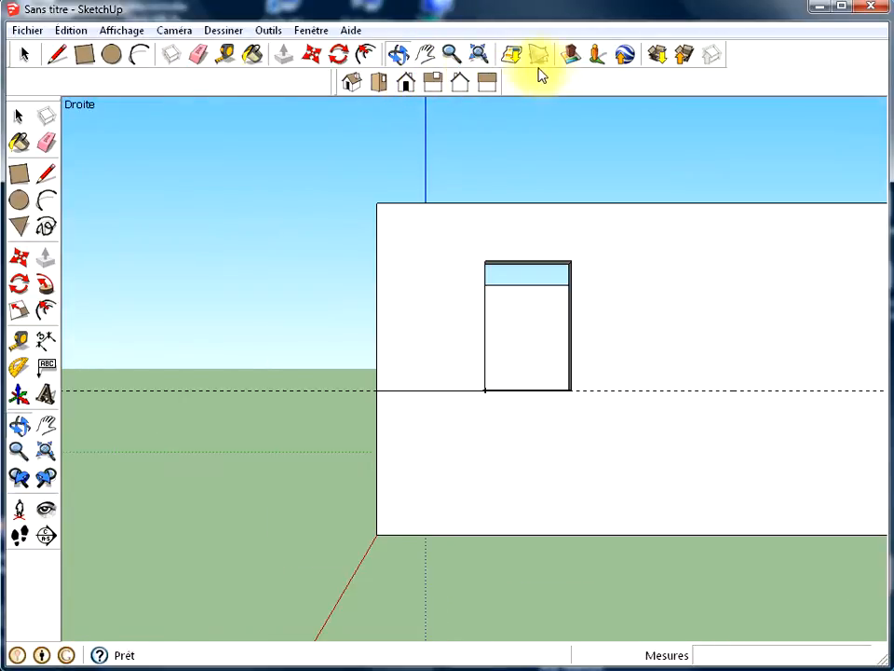
pyautogui.click(475, 56)
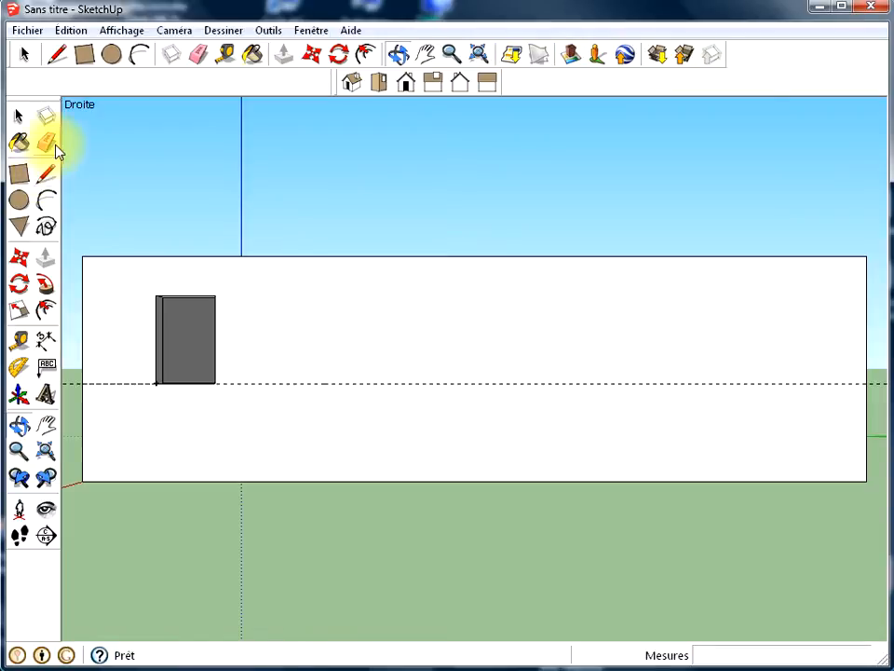
pyautogui.click(226, 54)
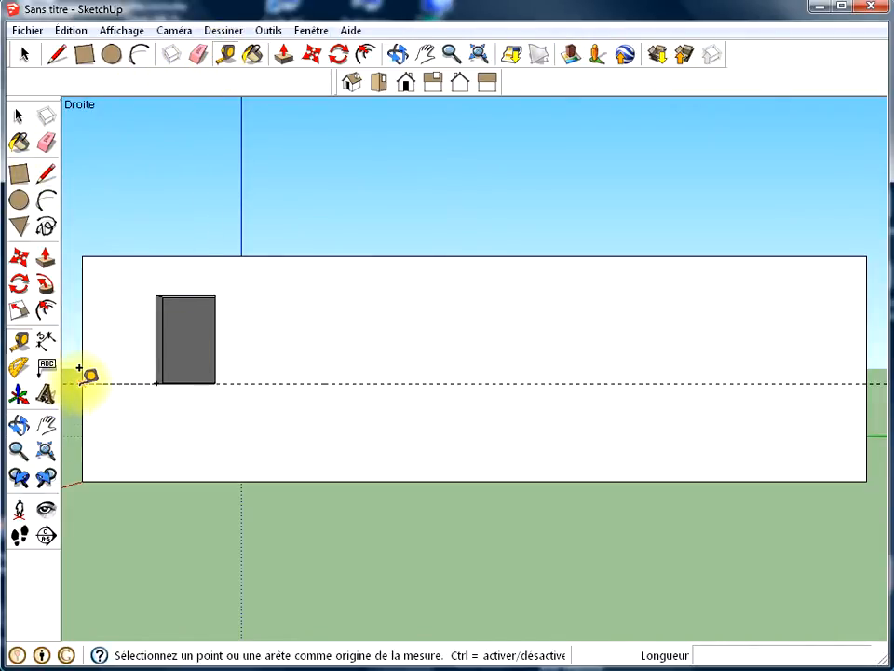
pyautogui.click(82, 382)
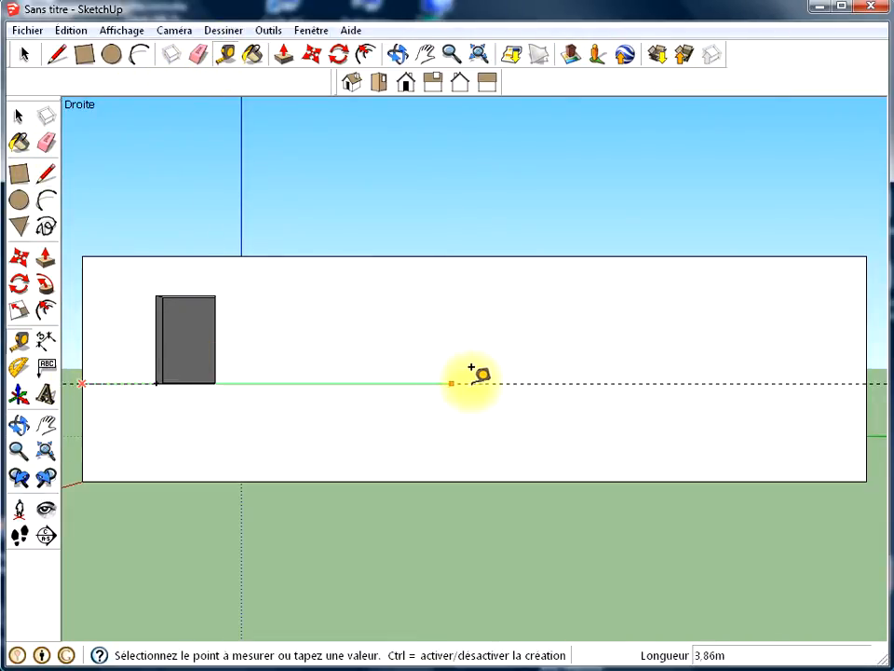
pyautogui.write('4')
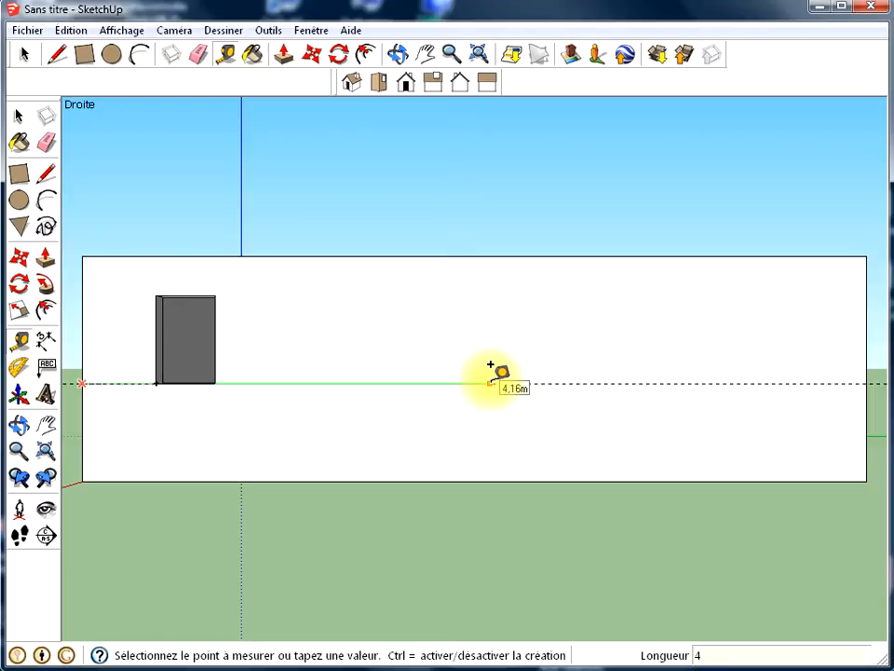
pyautogui.press('Return')
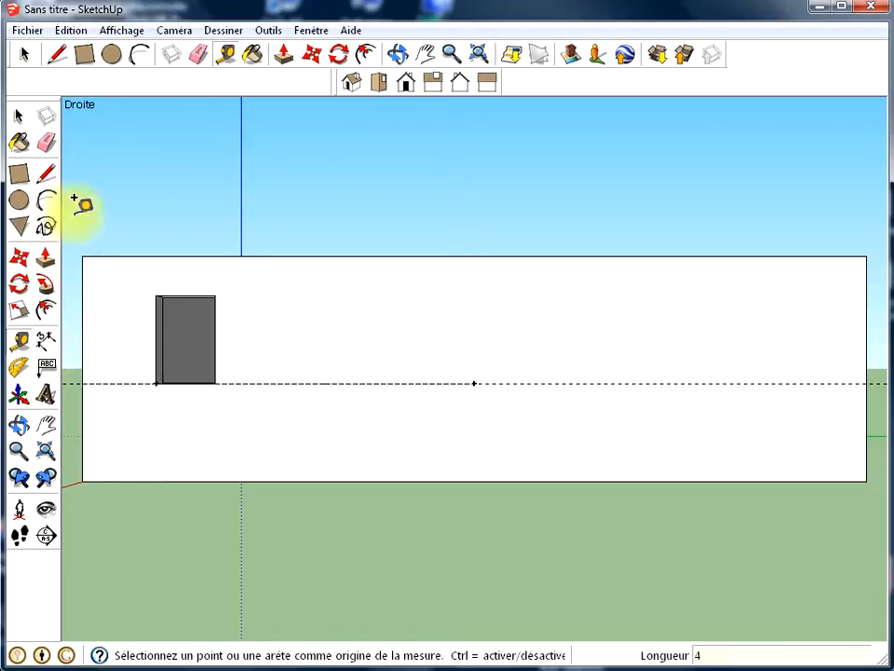
# Try a second window rectangle 0.9 m wide and 1.2 m high, starting from the 4 m guide point.
pyautogui.click(19, 171)
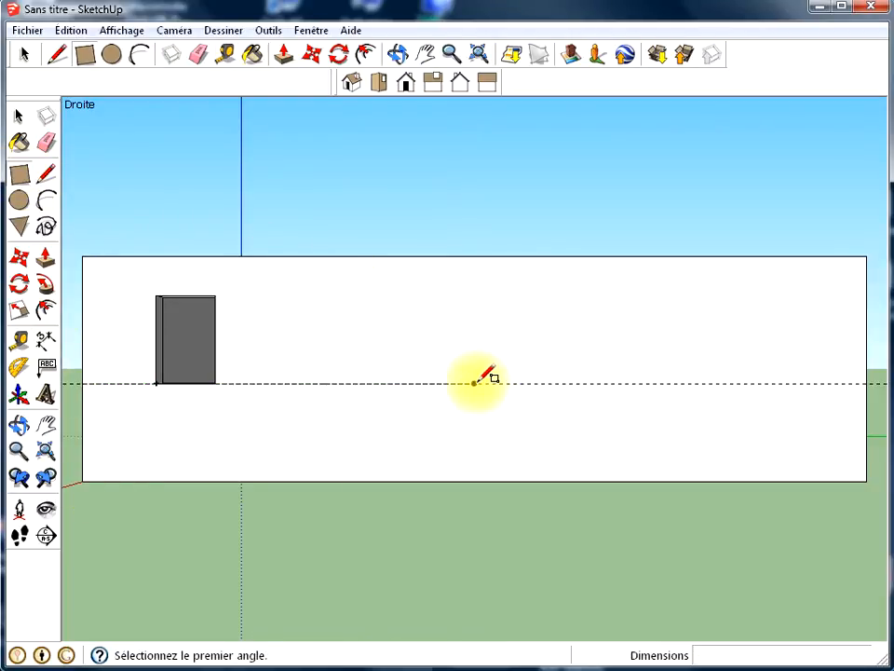
pyautogui.click(474, 383)
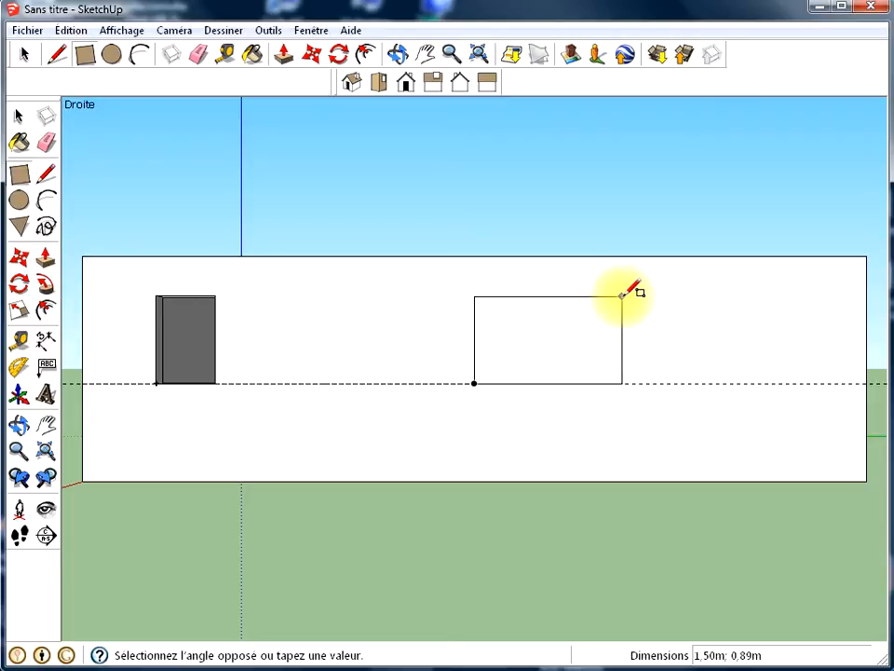
pyautogui.write('0,9;1,2')
pyautogui.press('Return')
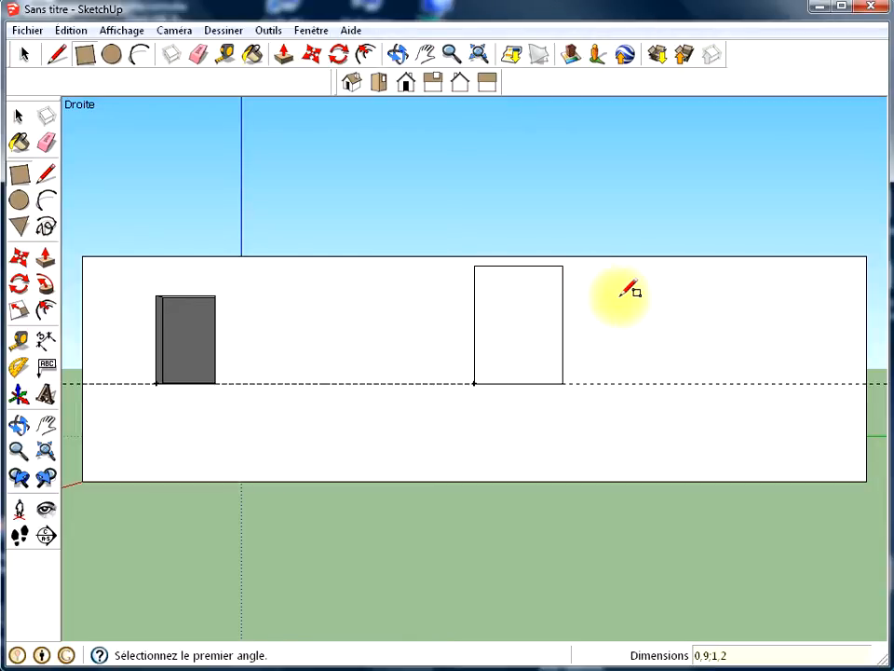
# Undo the second window rectangle and redraw it 1.2 m wide and 0.9 m high from the 4 m guide point.
pyautogui.click(67, 32)
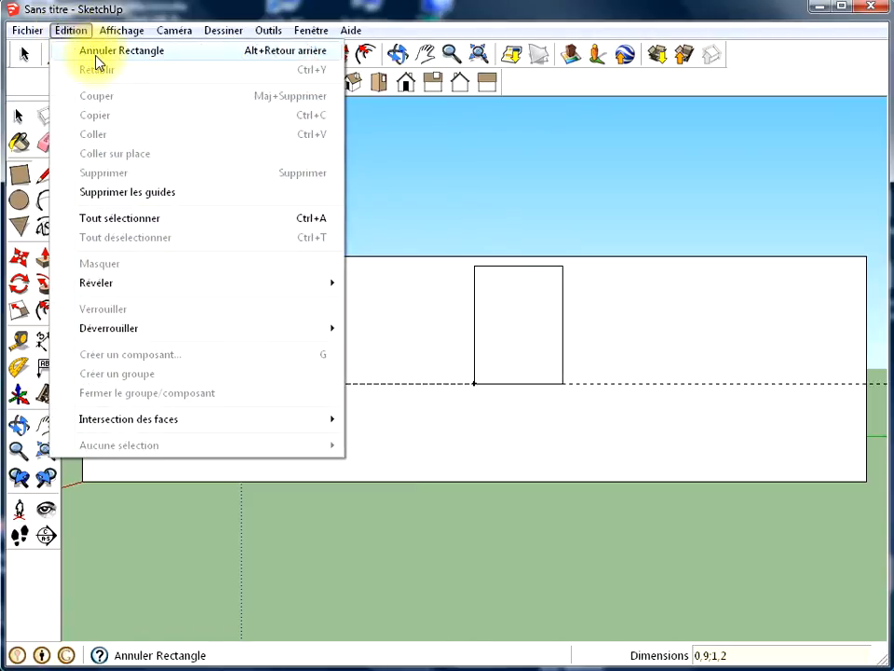
pyautogui.click(99, 54)
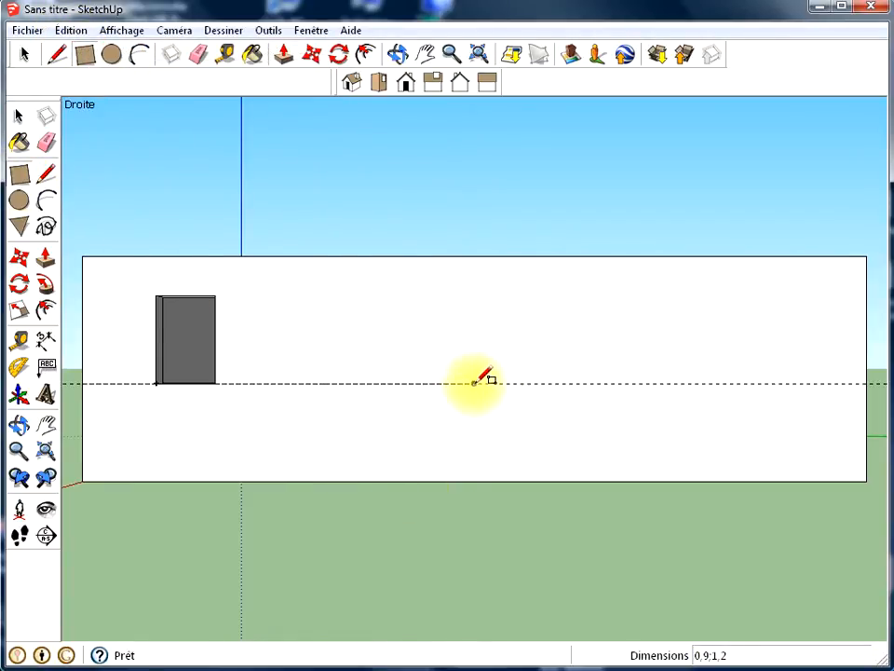
pyautogui.click(474, 383)
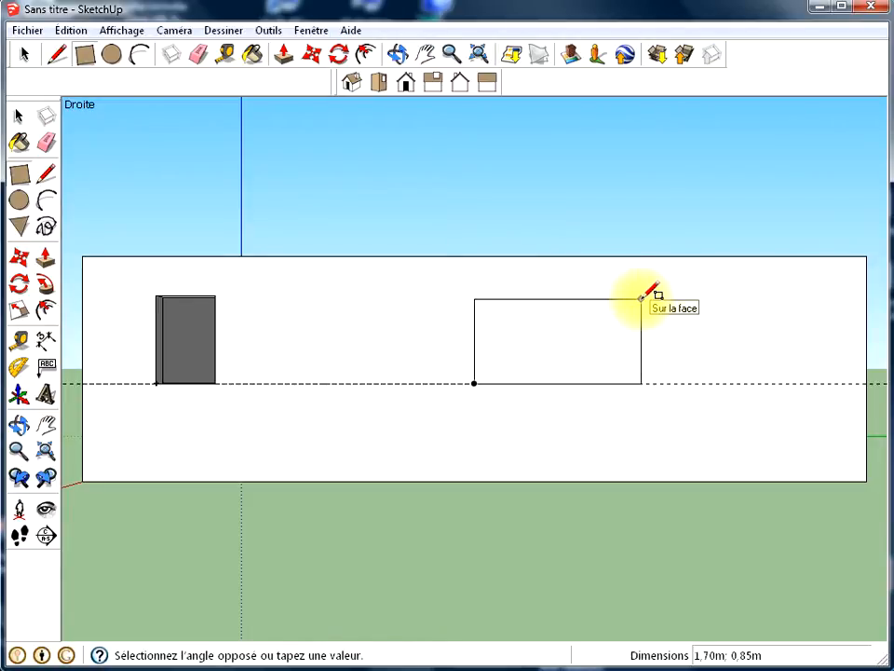
pyautogui.write('1.')
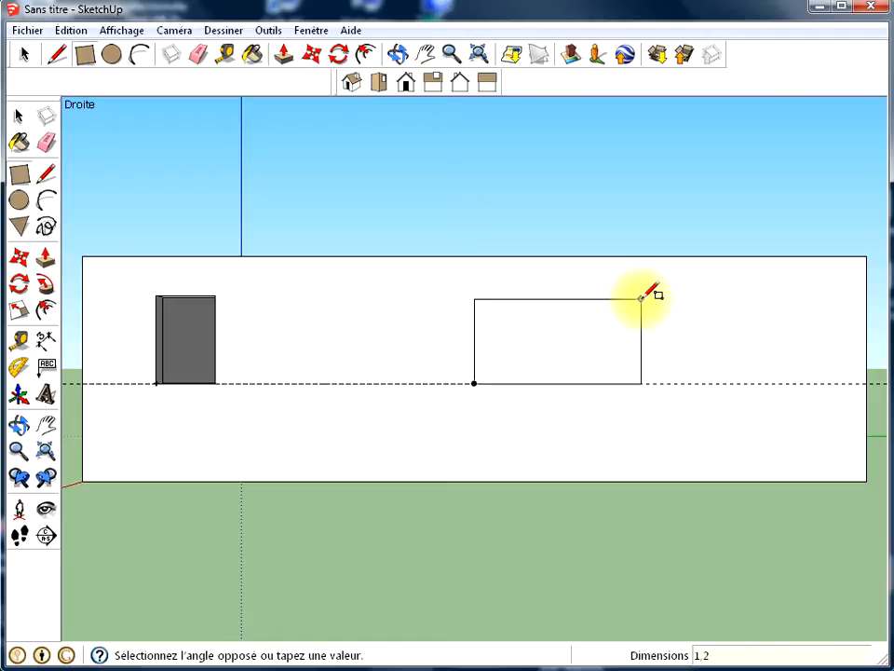
pyautogui.write('2;0,9')
pyautogui.press('Return')
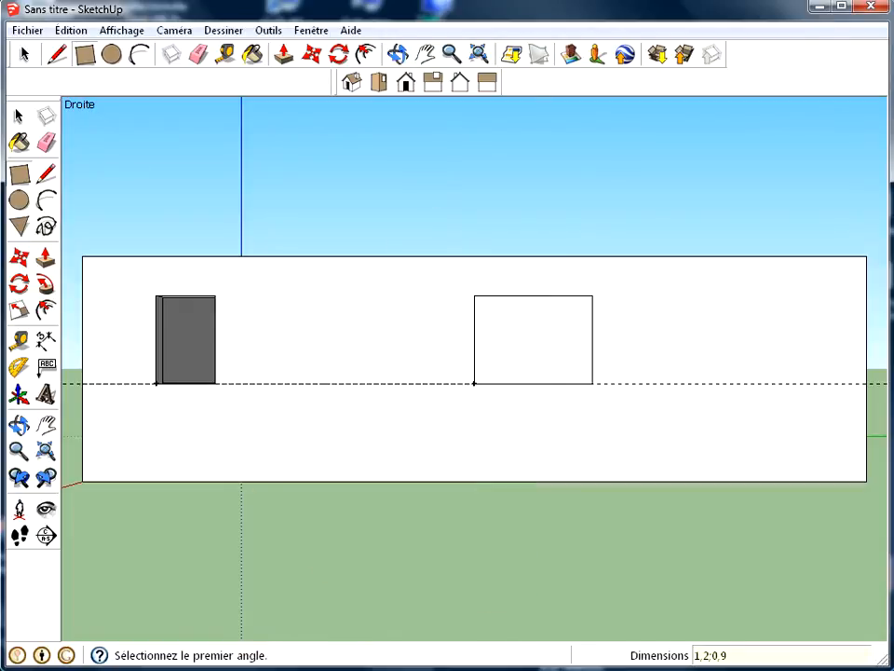
# Try to push the second window rectangle about 0.21 m into the wall, and undo the push.
pyautogui.click(398, 53)
pyautogui.moveTo(504, 192); pyautogui.dragTo(377, 457)
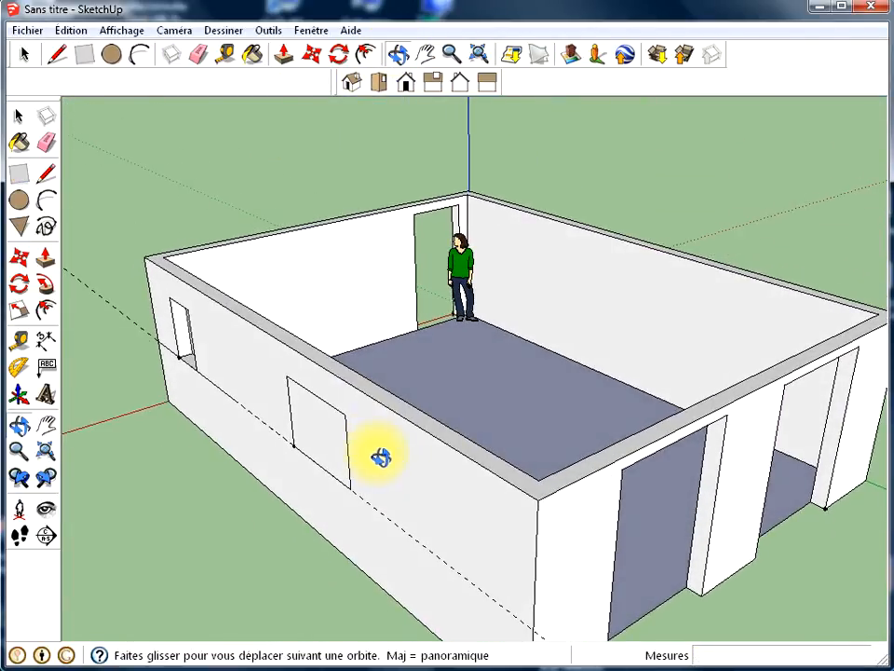
pyautogui.scroll(3, 378, 457)
pyautogui.scroll(2, 380, 457)
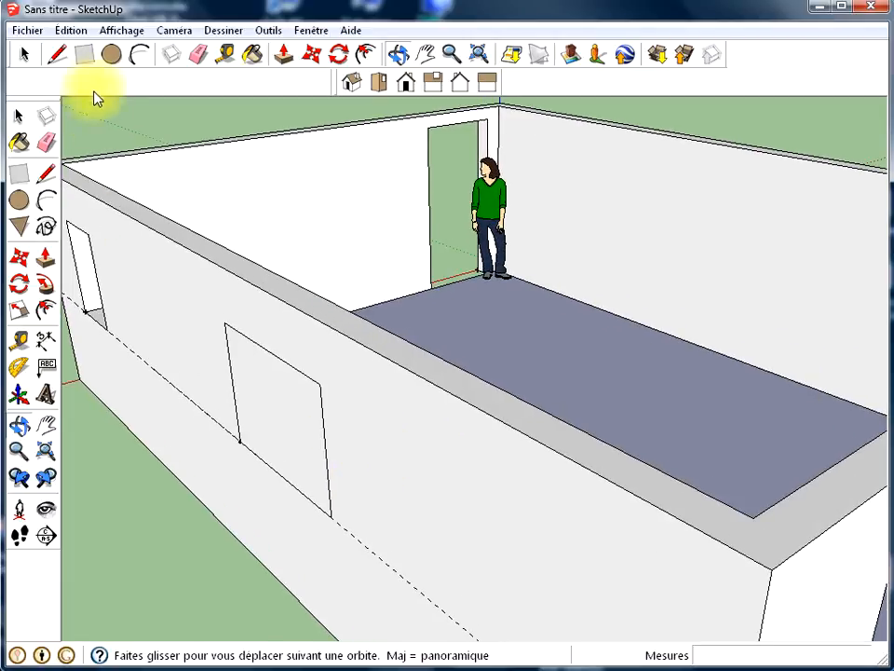
pyautogui.click(44, 257)
pyautogui.click(265, 407)
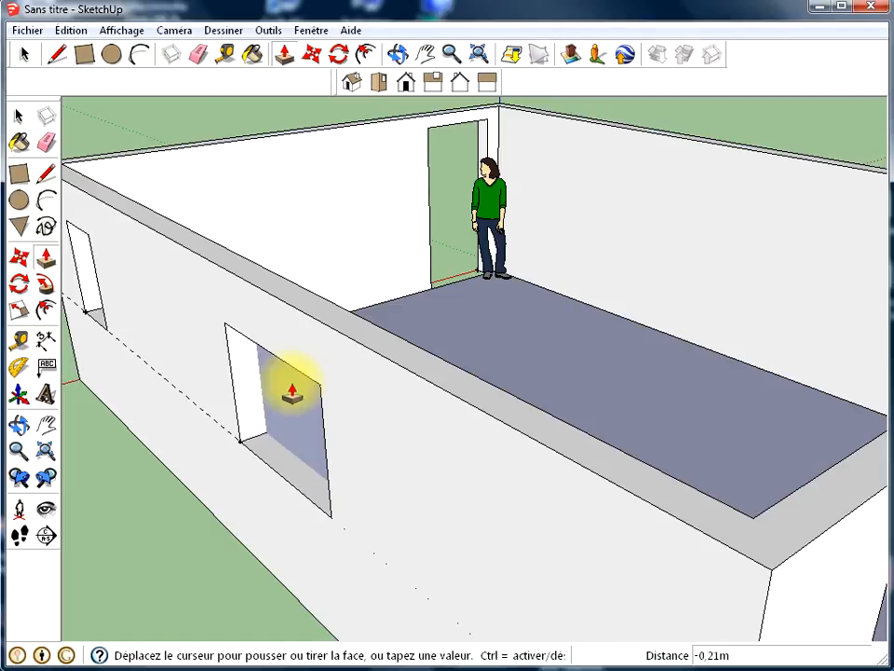
pyautogui.click(290, 385)
pyautogui.click(400, 55)
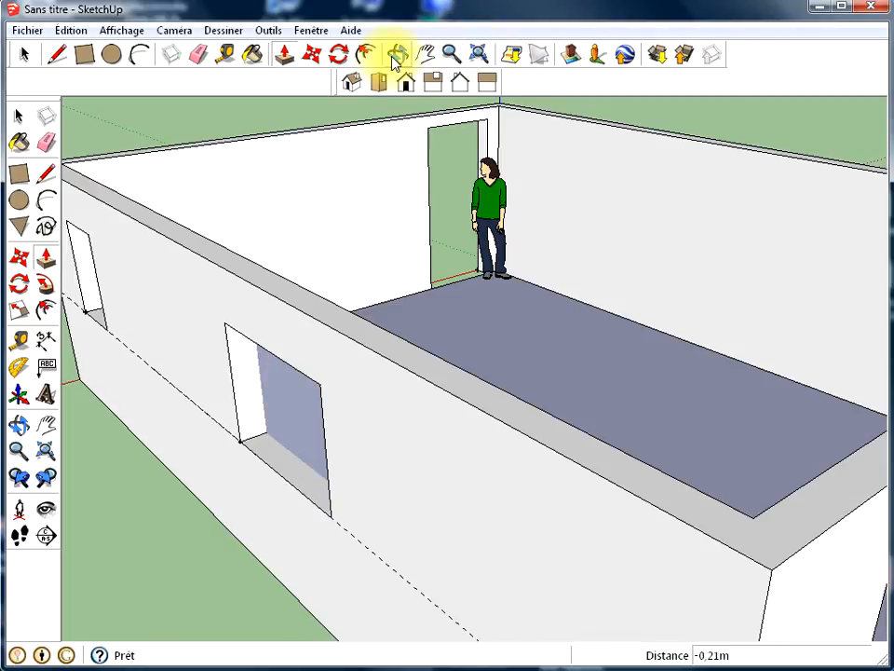
pyautogui.moveTo(470, 511); pyautogui.dragTo(484, 466)
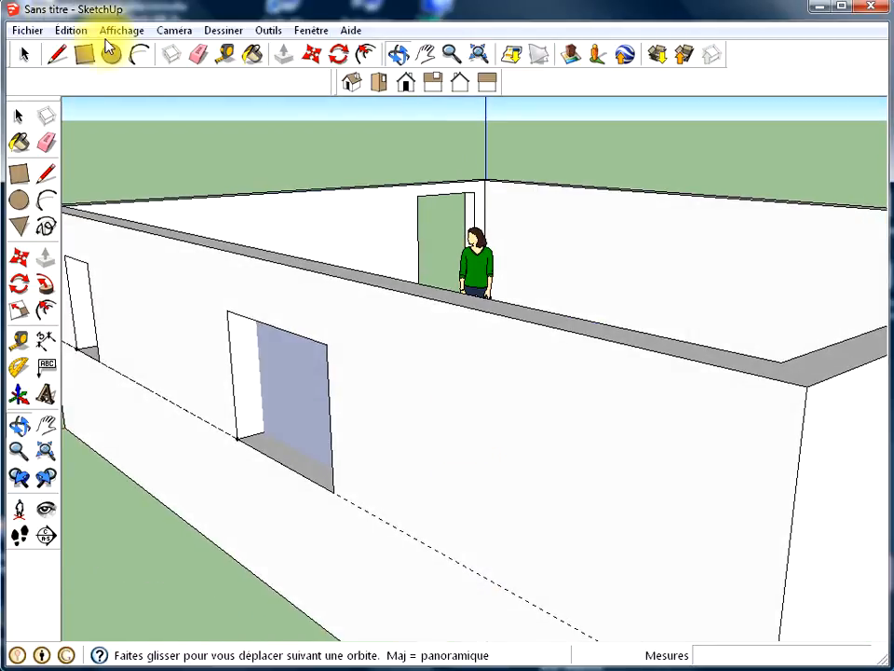
pyautogui.click(71, 30)
pyautogui.click(93, 53)
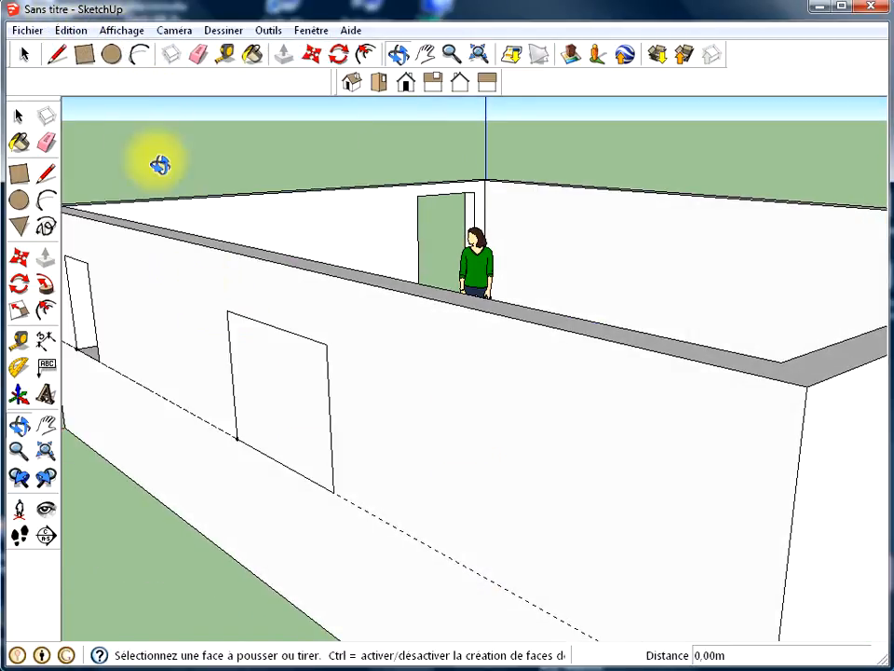
# Try again to push the second window rectangle, about 0.23 m into the wall, and undo the push.
pyautogui.click(284, 55)
pyautogui.click(279, 379)
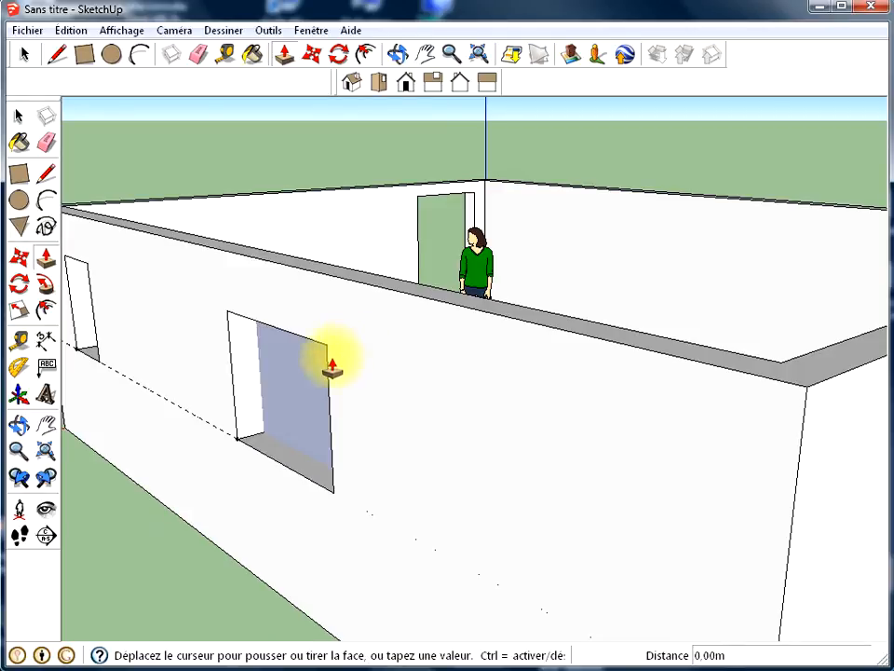
pyautogui.click(330, 368)
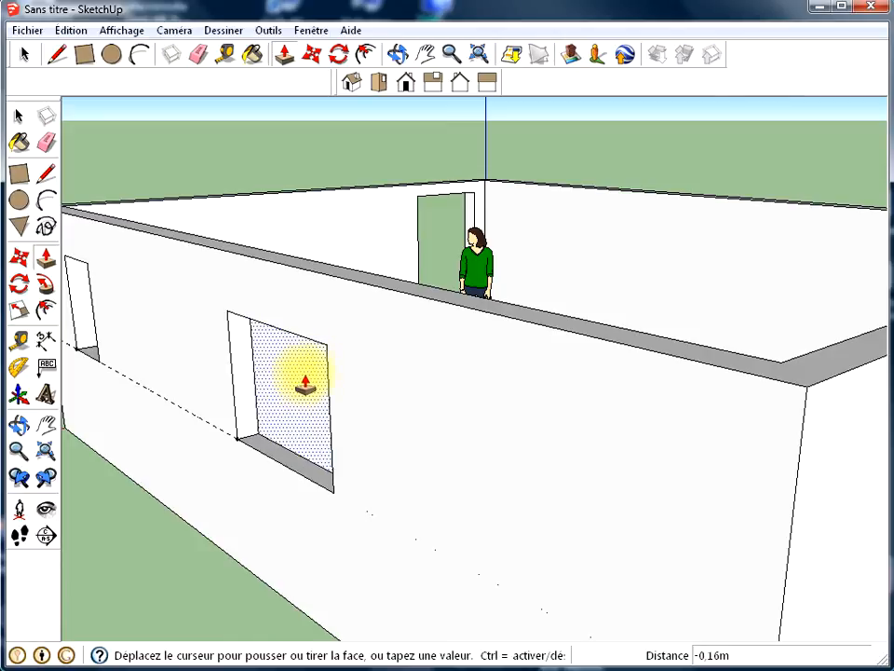
pyautogui.click(308, 376)
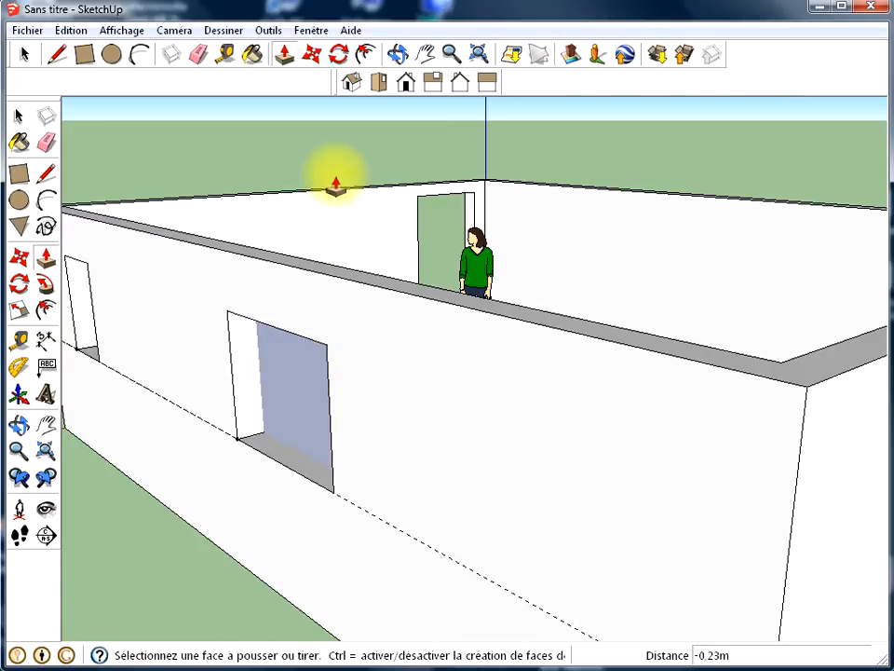
pyautogui.click(399, 54)
pyautogui.moveTo(484, 544); pyautogui.dragTo(625, 480)
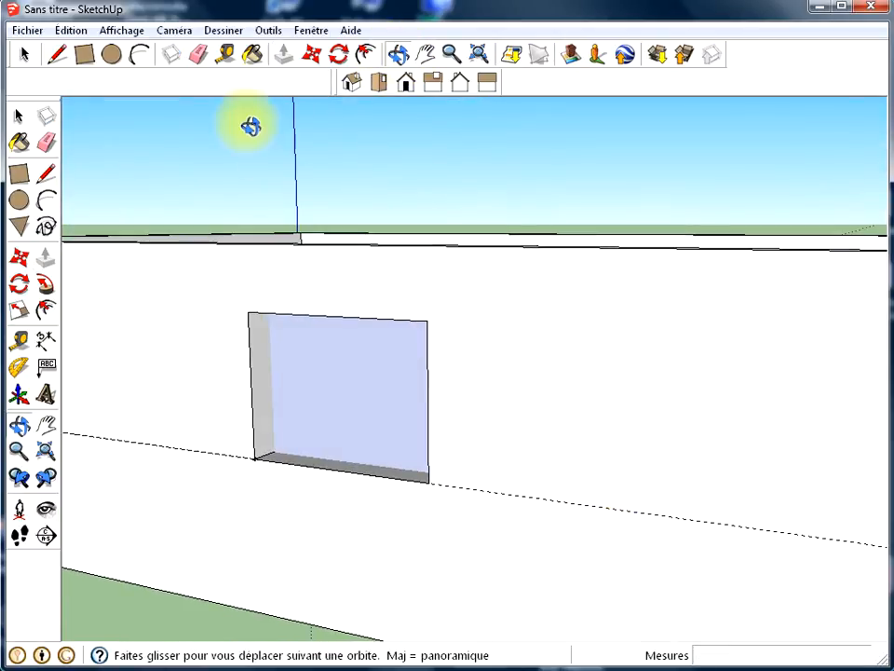
pyautogui.click(71, 30)
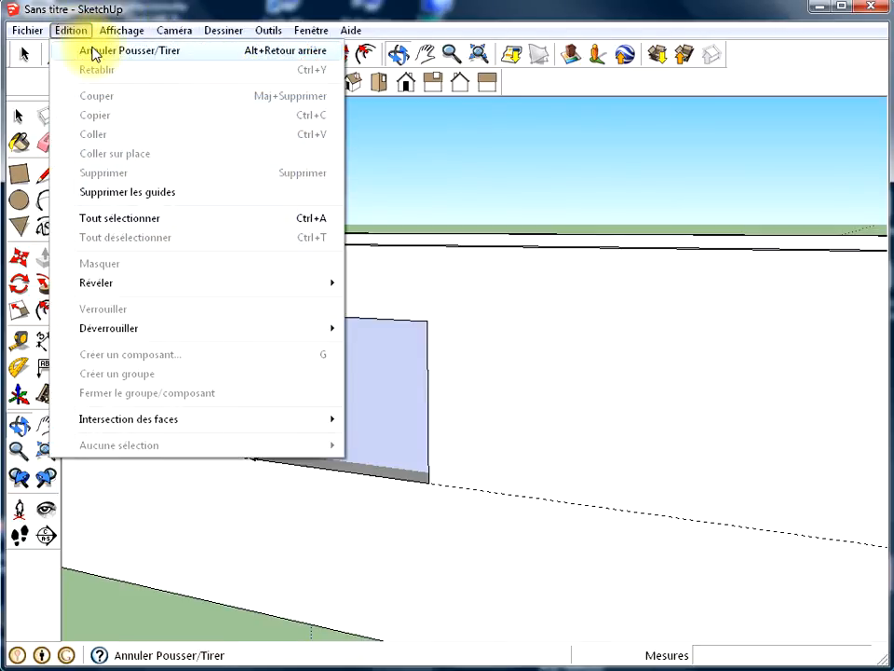
pyautogui.click(116, 53)
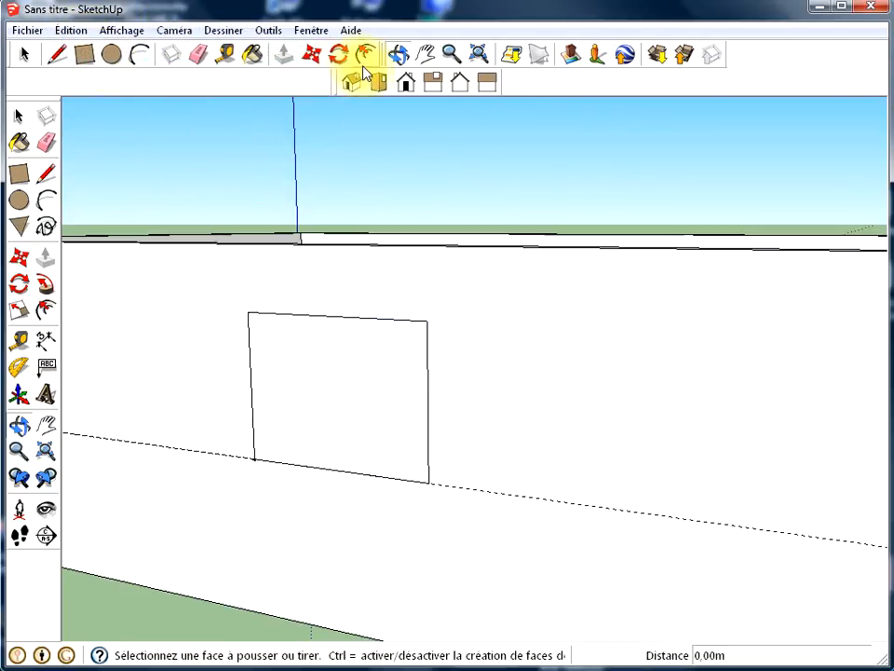
# Push the second window rectangle 0.20 m through the full wall thickness to cut the opening.
pyautogui.click(399, 54)
pyautogui.moveTo(525, 305); pyautogui.dragTo(391, 325)
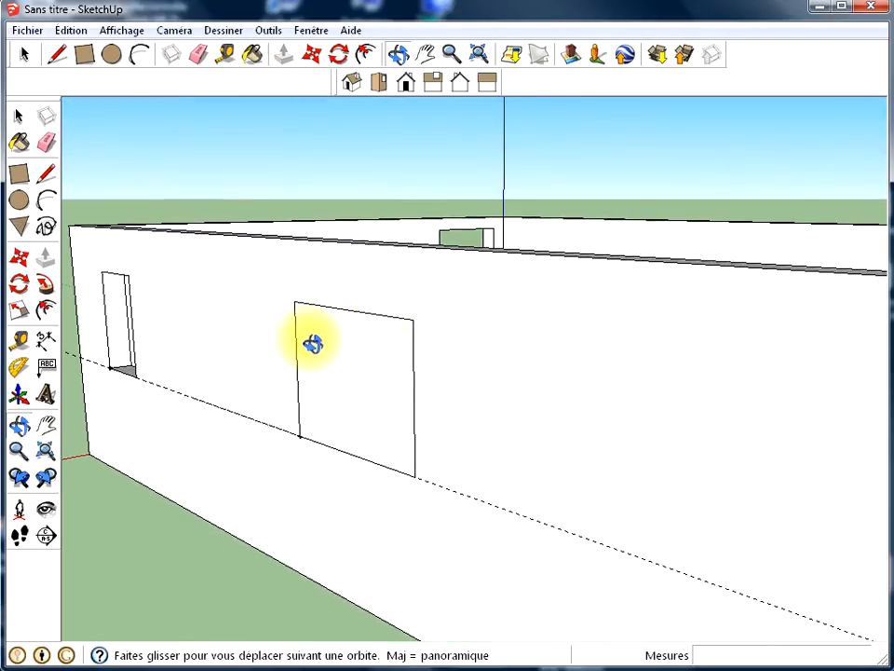
pyautogui.scroll(3, 392, 334)
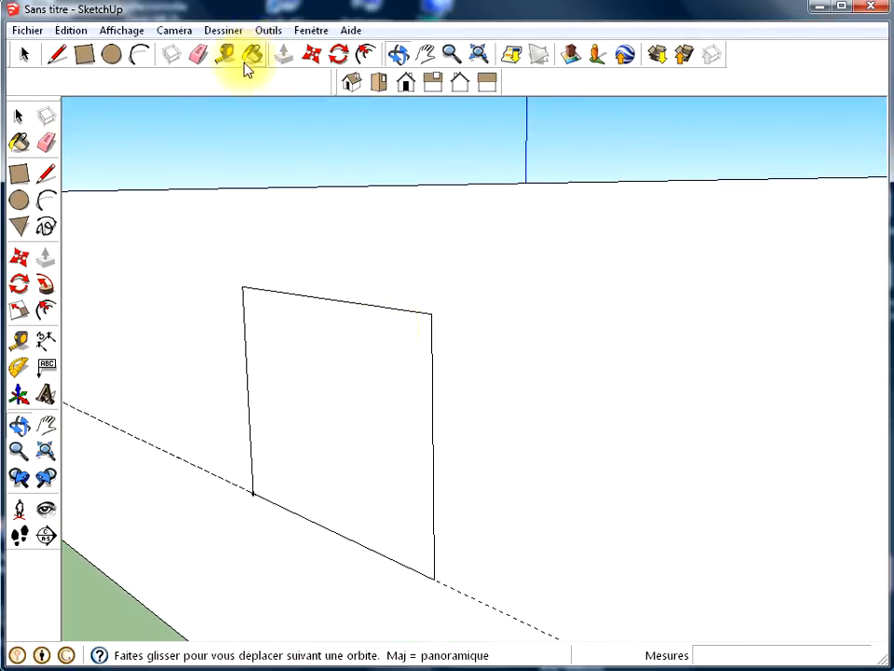
pyautogui.click(283, 54)
pyautogui.click(344, 475)
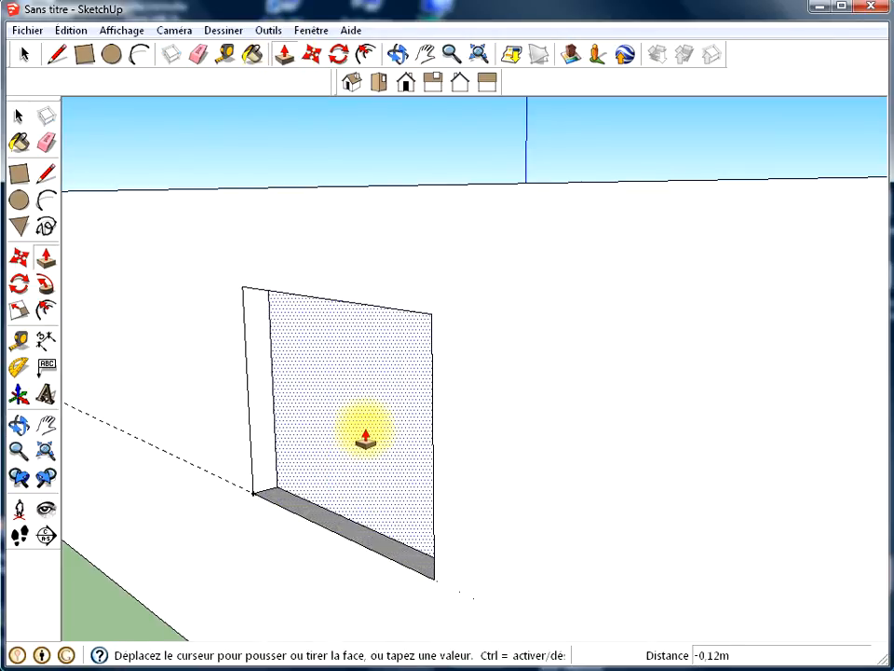
pyautogui.click(371, 425)
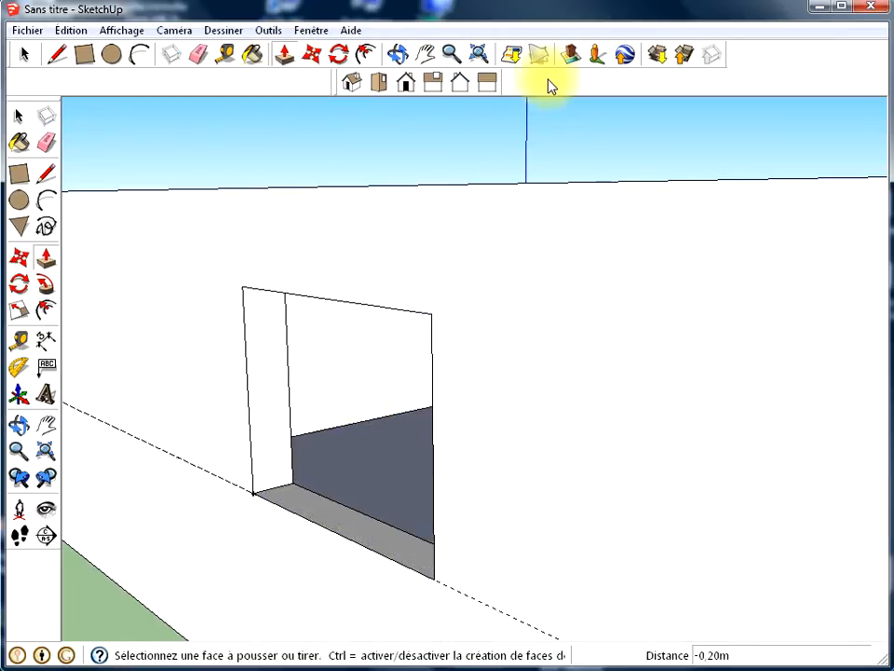
pyautogui.click(398, 54)
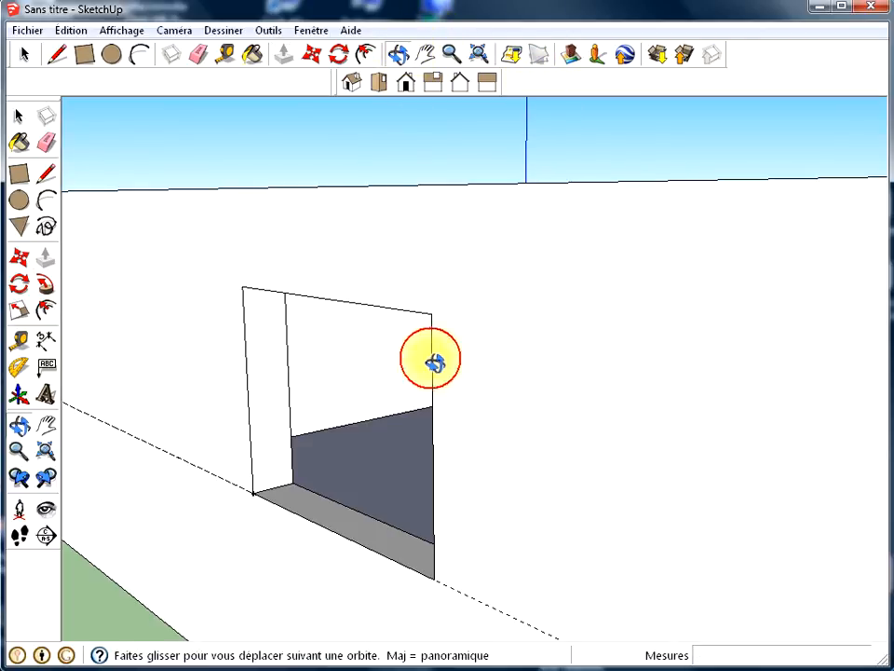
pyautogui.moveTo(432, 359); pyautogui.dragTo(529, 268)
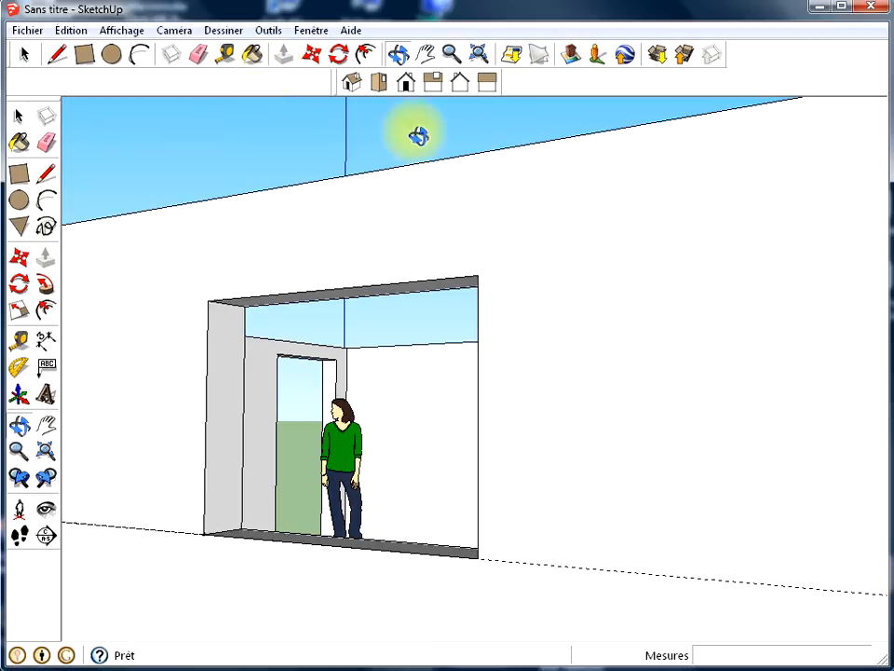
pyautogui.click(479, 54)
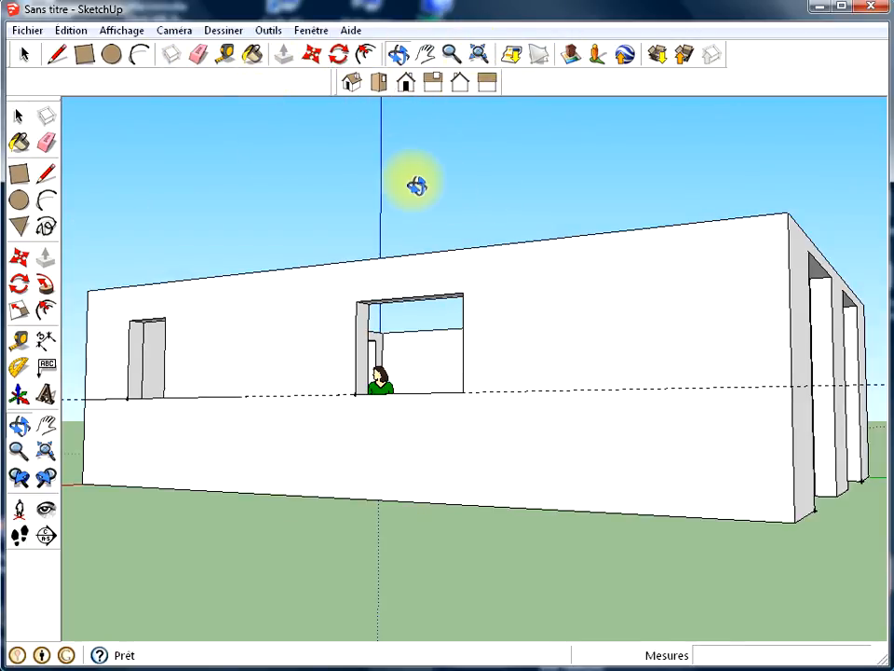